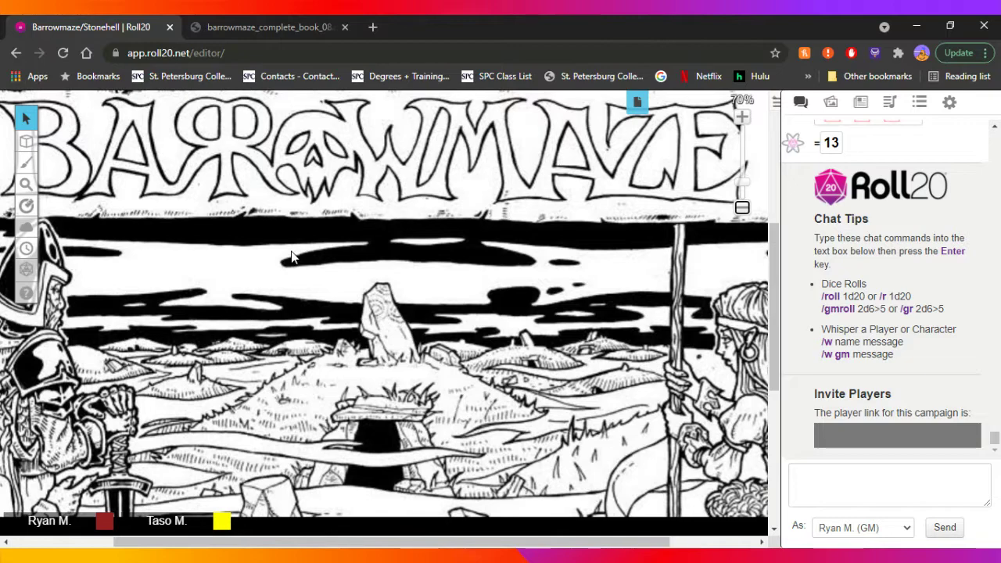
Open the page settings of the Untitled page in the page list and set the background color to light gray
left_click(639, 104)
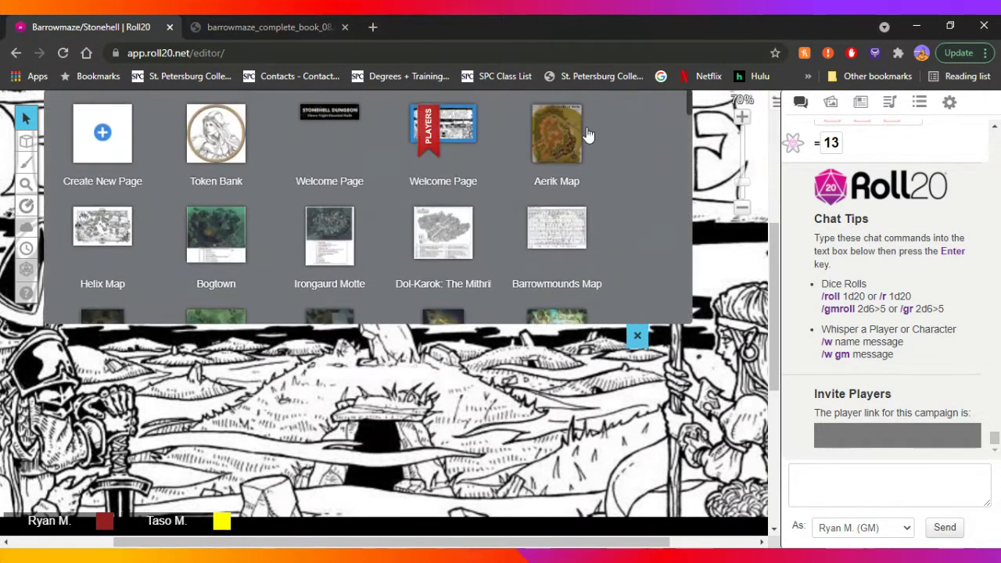
scroll(484, 200, "down", 4)
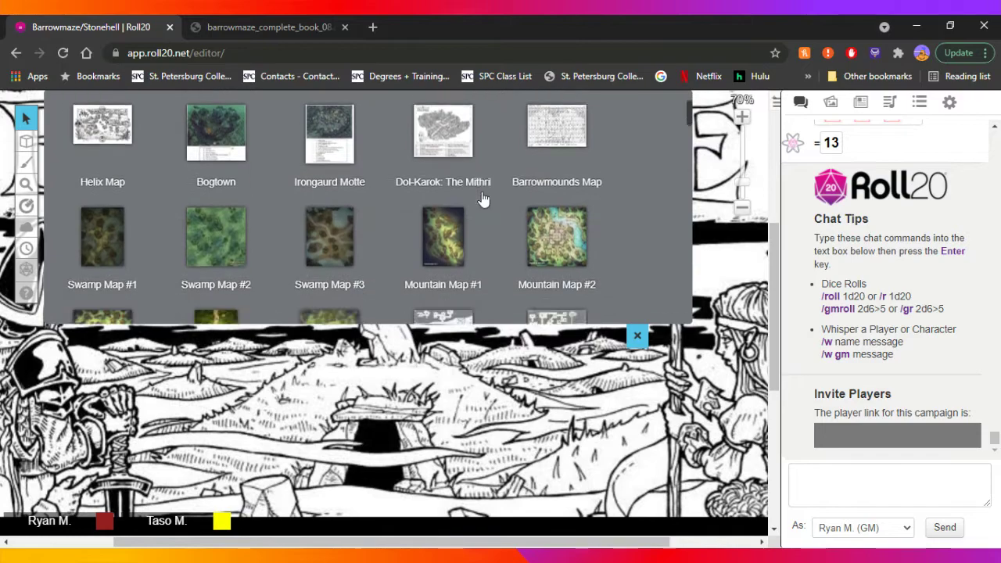
scroll(484, 200, "down", 10)
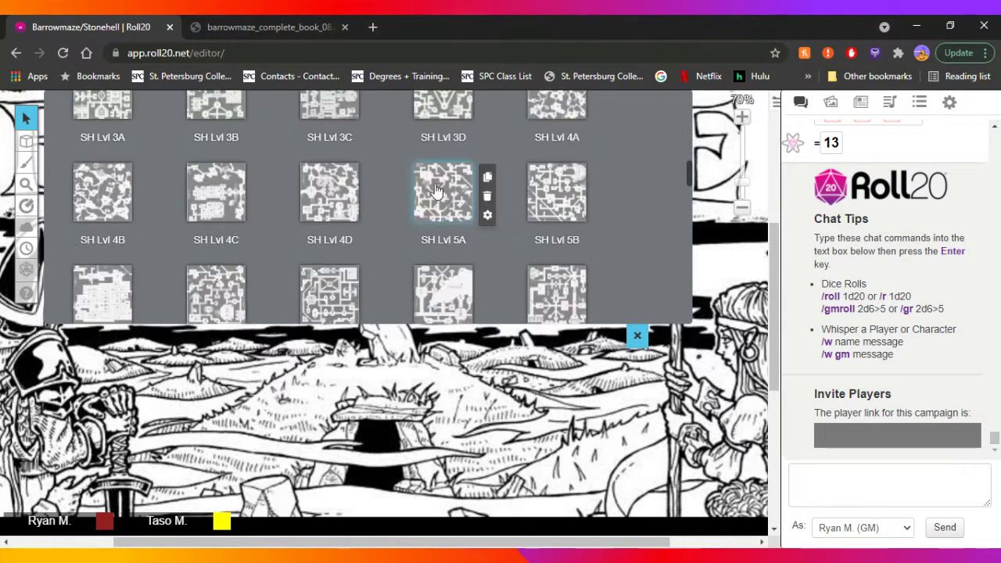
scroll(395, 190, "down", 6)
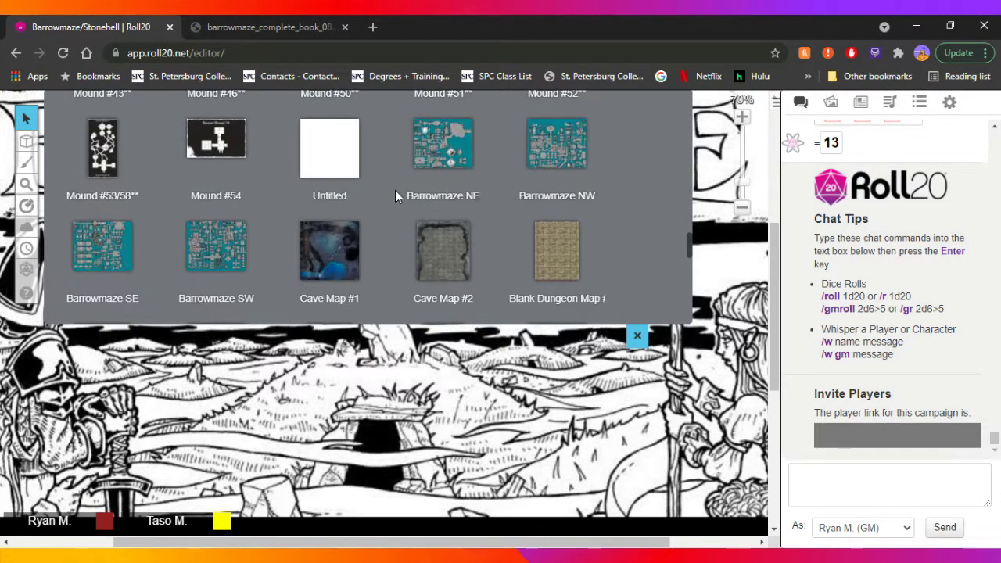
mouse_move(322, 178)
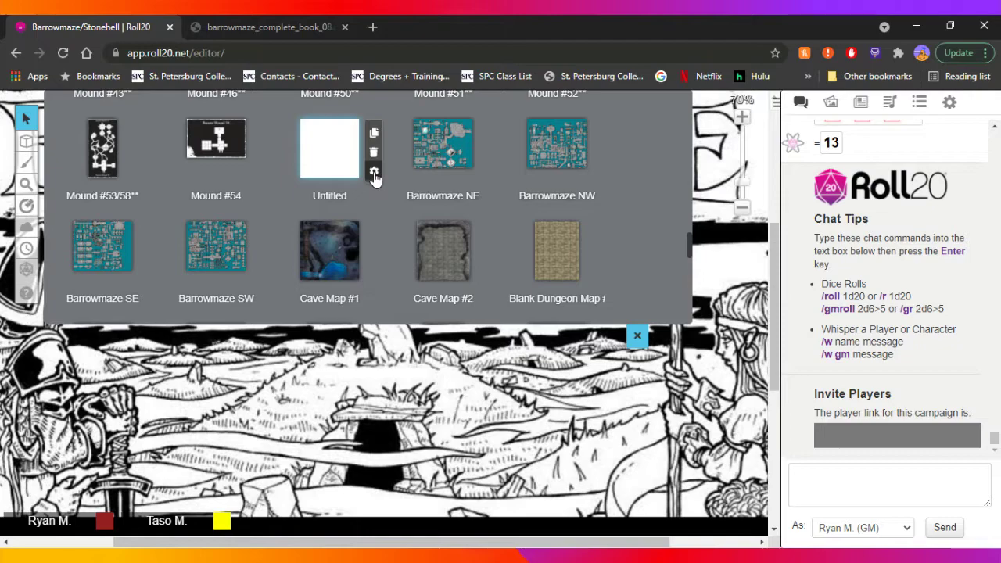
left_click(375, 173)
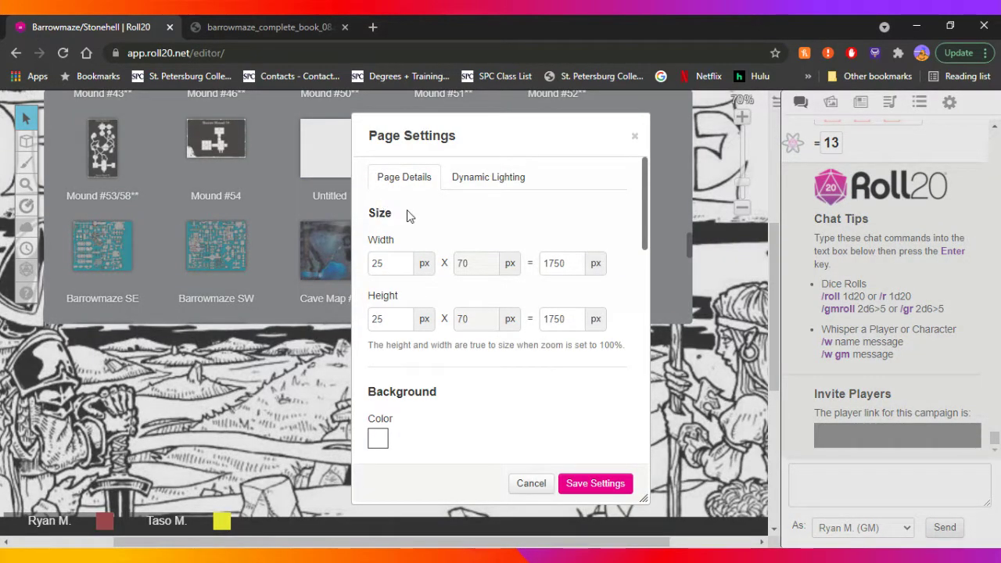
scroll(462, 348, "down", 2)
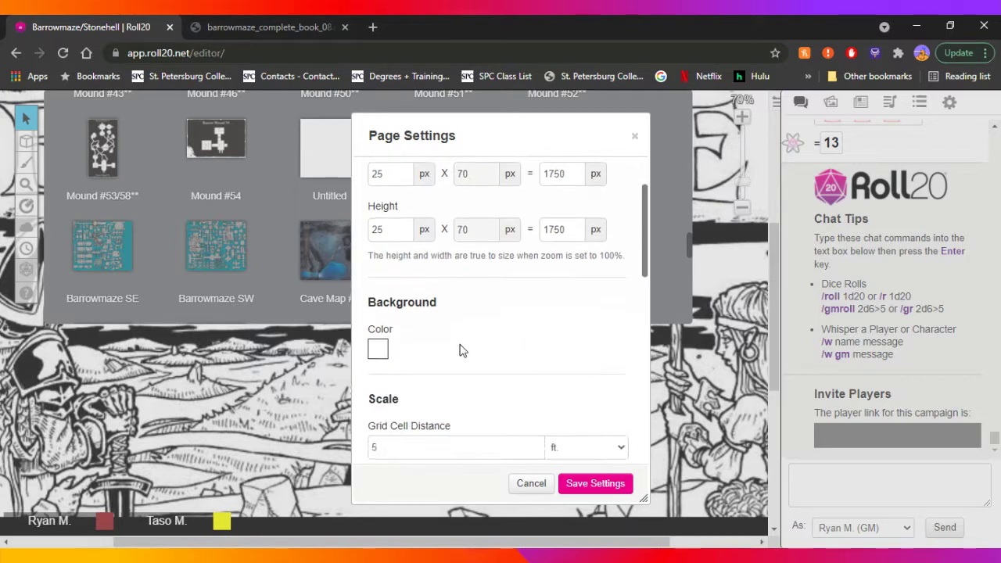
left_click(378, 292)
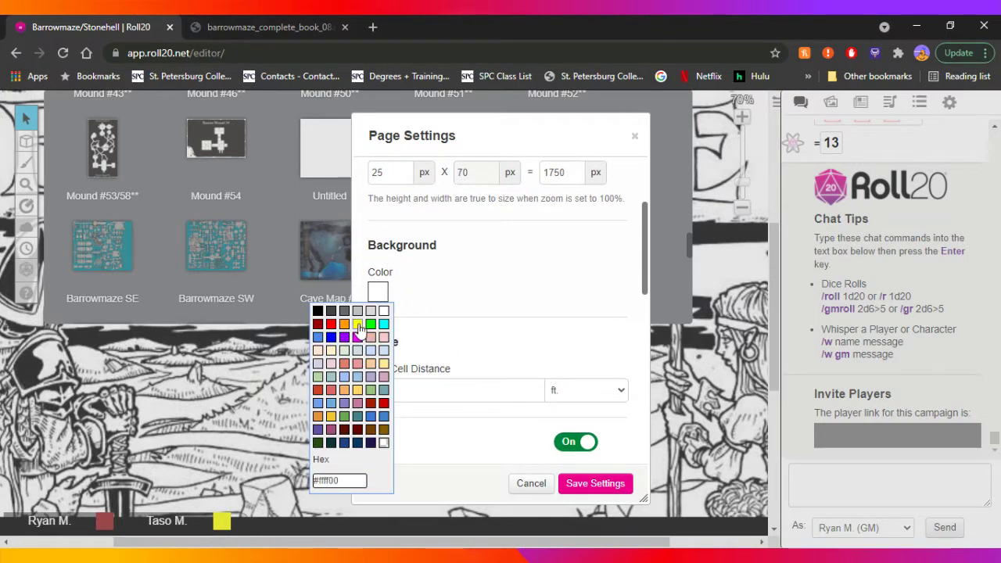
left_click(357, 312)
Set the page's grid color to black
scroll(487, 323, "down", 1)
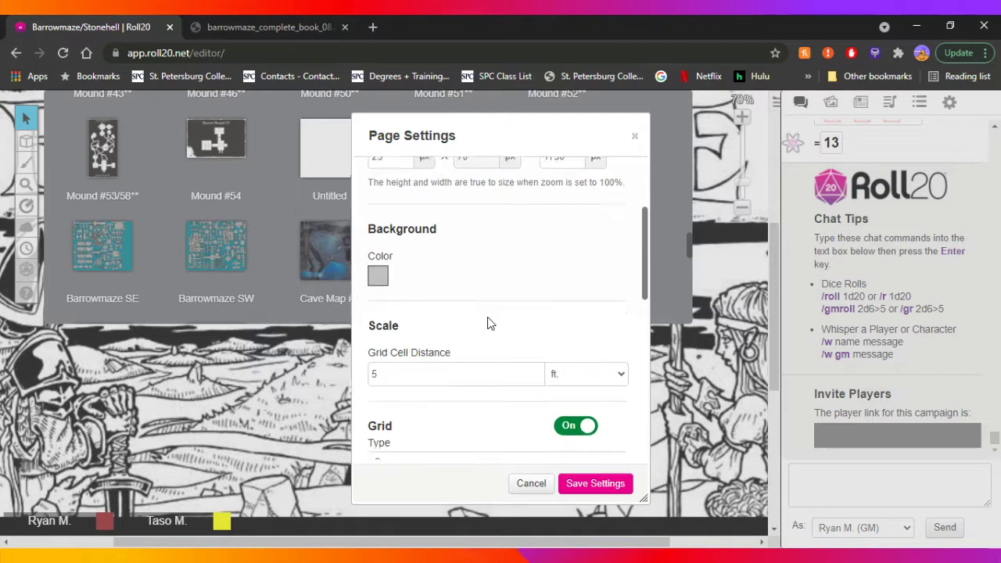
scroll(458, 320, "down", 3)
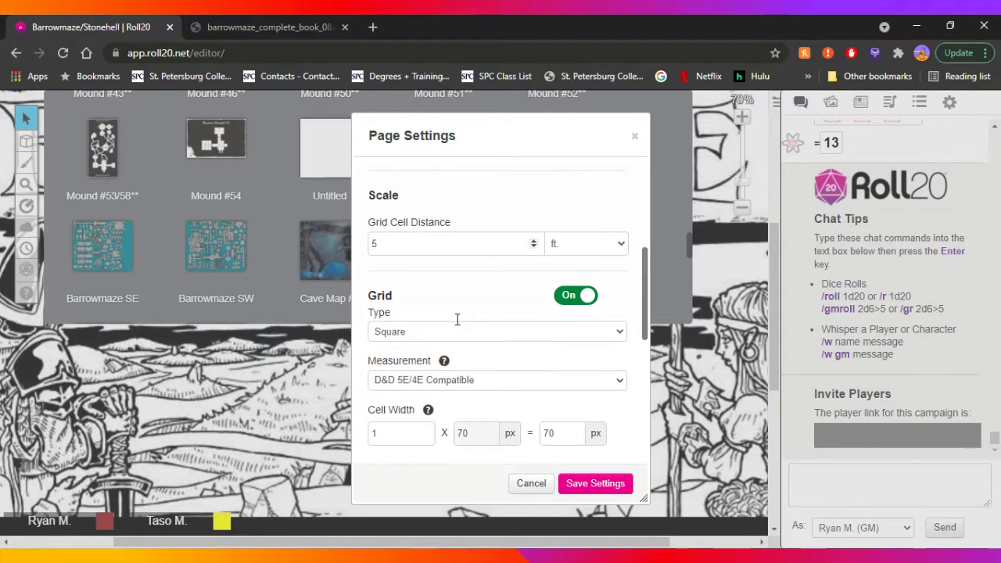
scroll(410, 330, "down", 1)
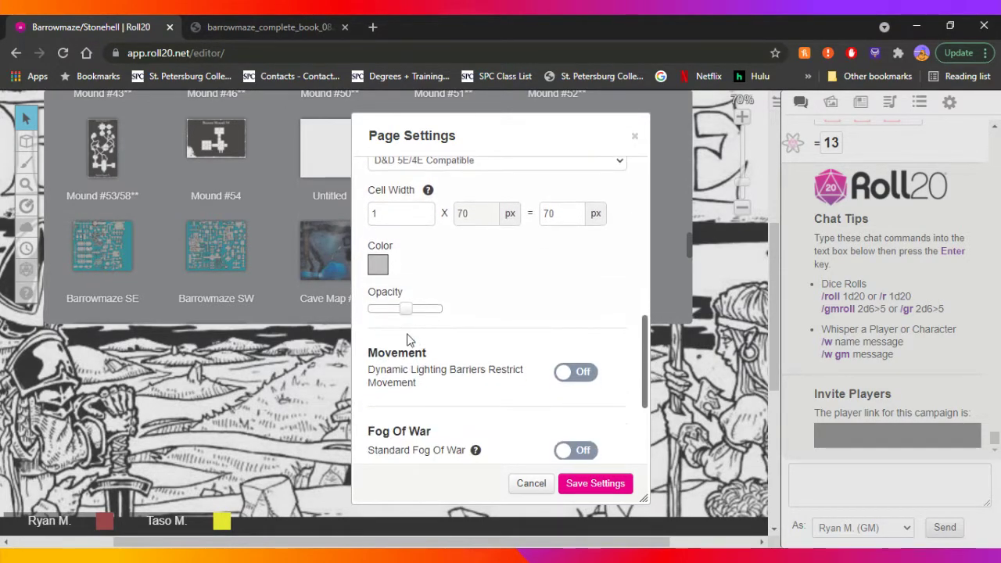
left_click(379, 266)
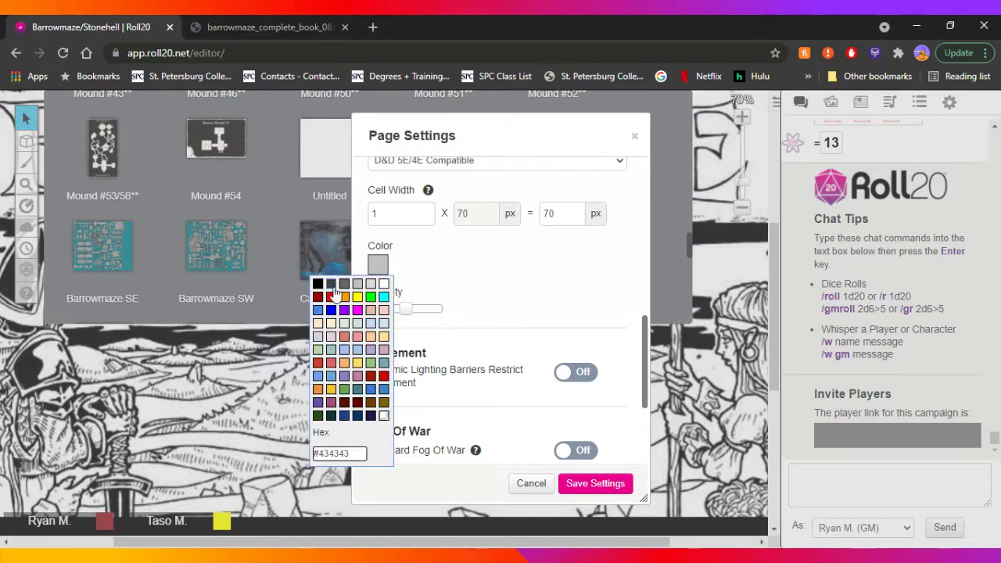
left_click(320, 288)
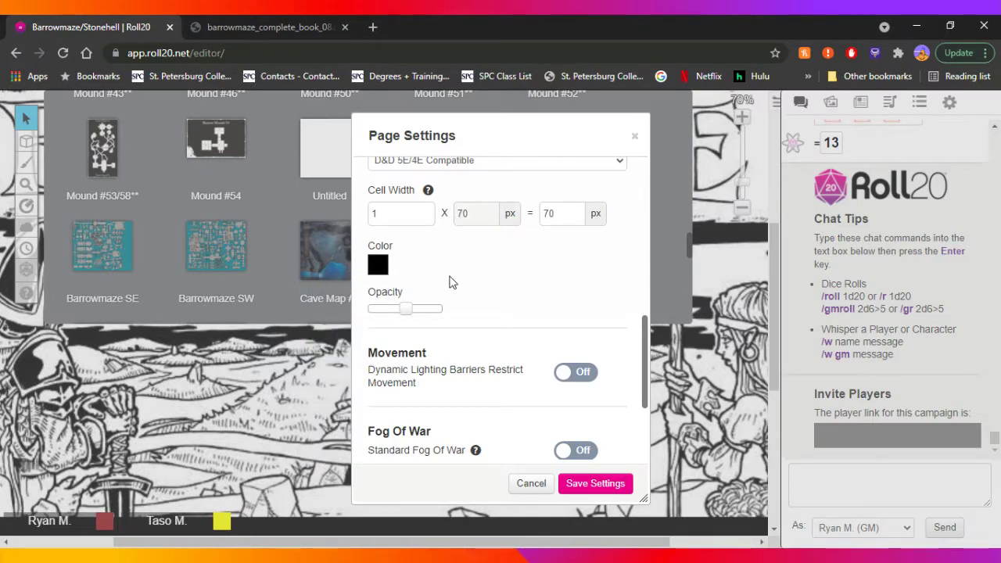
Enable Dynamic Lighting Barriers Restrict Movement for the page
scroll(452, 283, "down", 1)
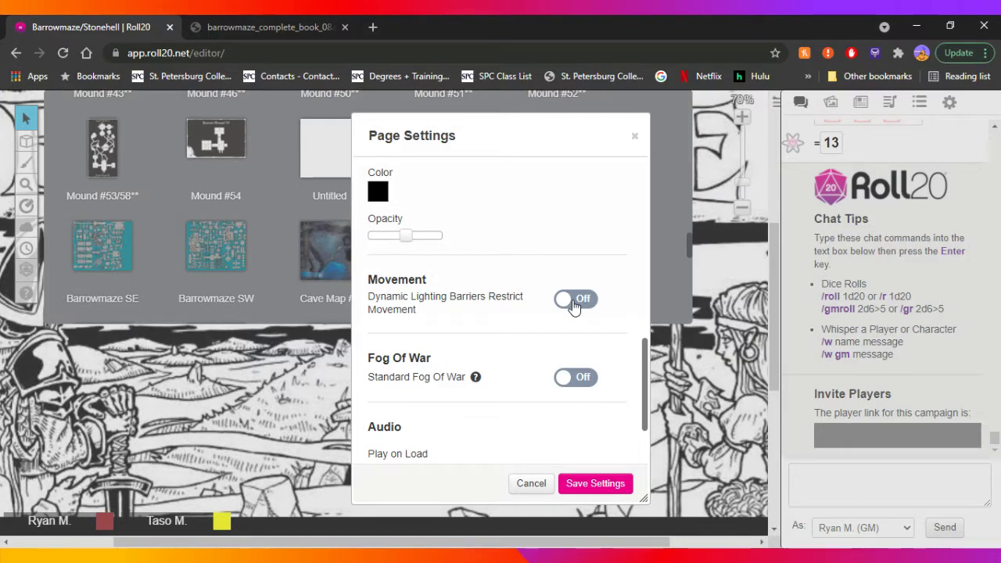
left_click(573, 304)
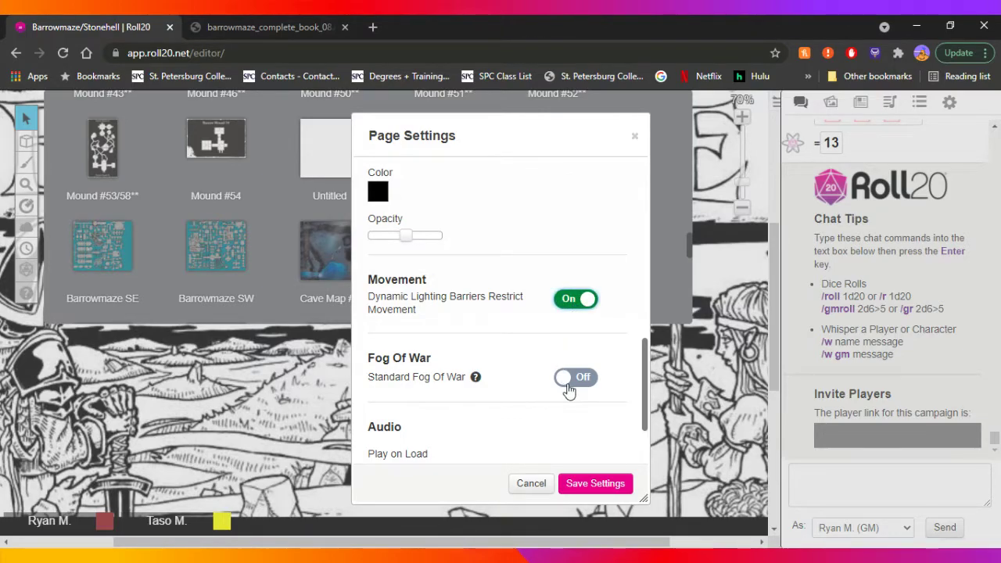
scroll(565, 395, "down", 3)
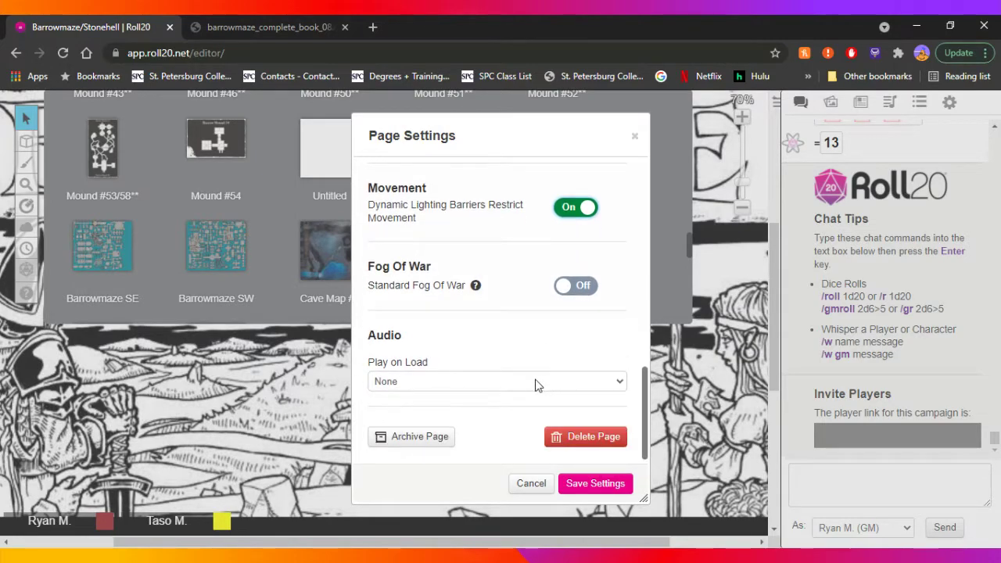
Turn on Dynamic Lighting for the page
scroll(534, 386, "up", 10)
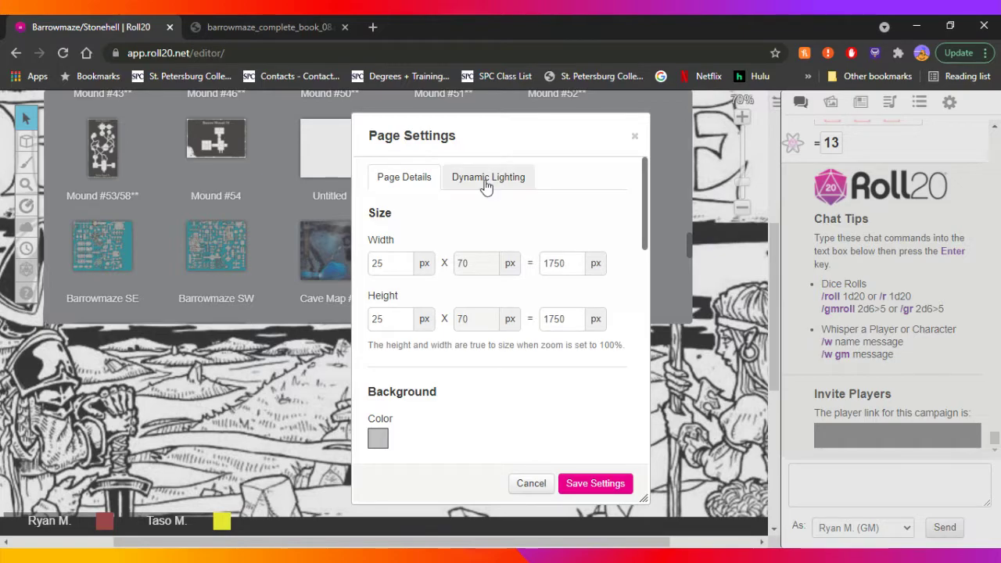
left_click(484, 180)
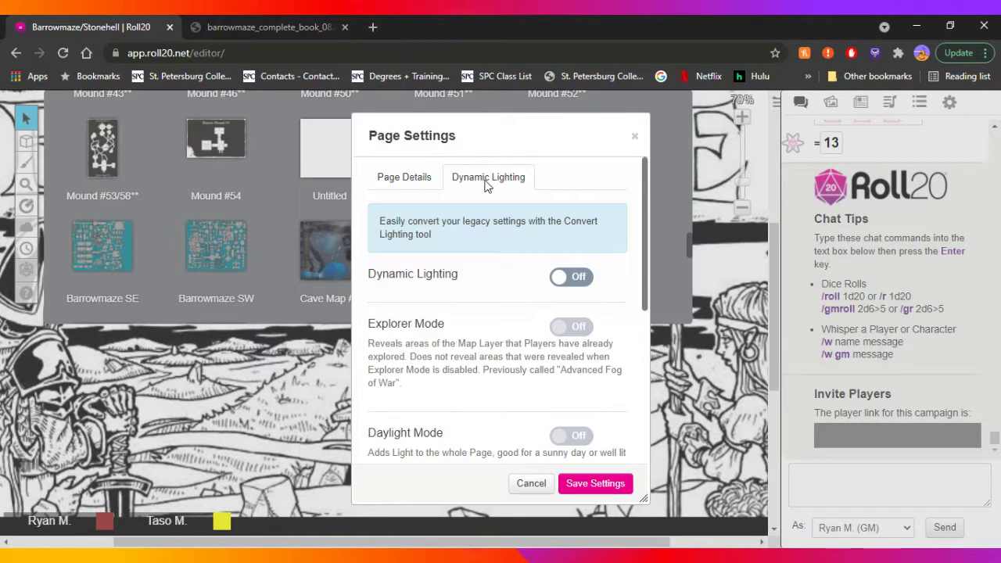
scroll(485, 200, "down", 1)
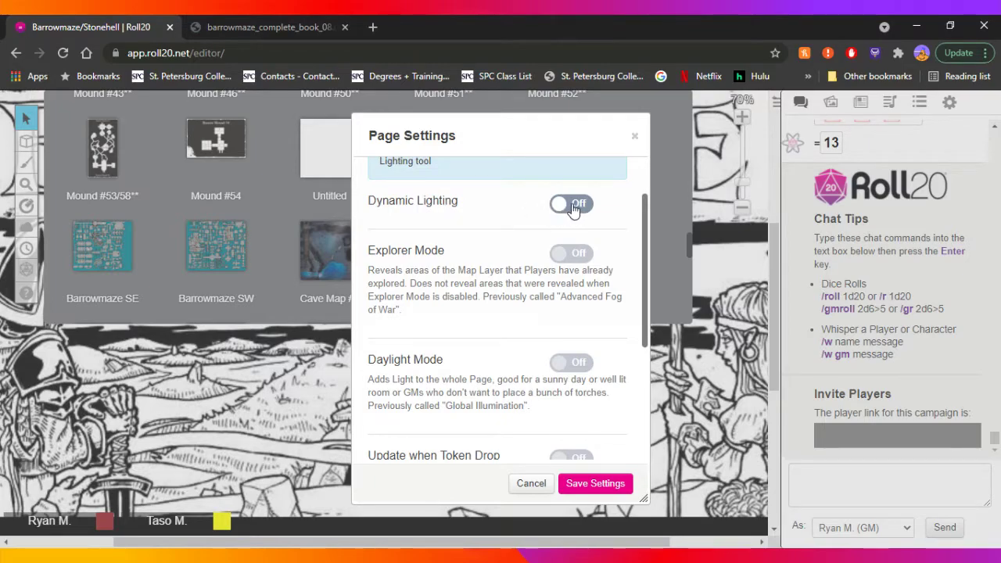
left_click(569, 204)
scroll(504, 255, "down", 1)
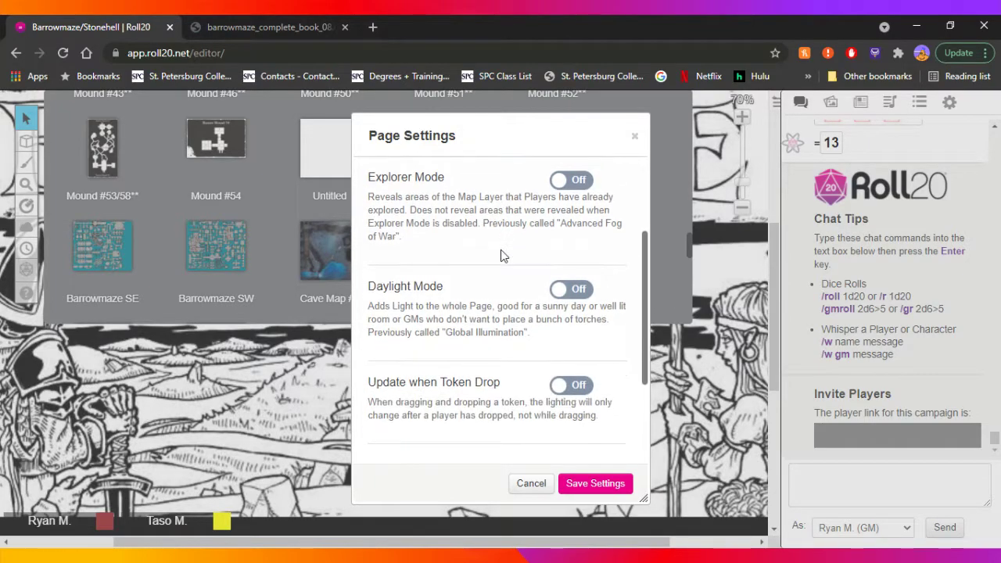
Review the remaining lighting options, turn on Update when Token Drop, and save the page settings
scroll(504, 256, "down", 1)
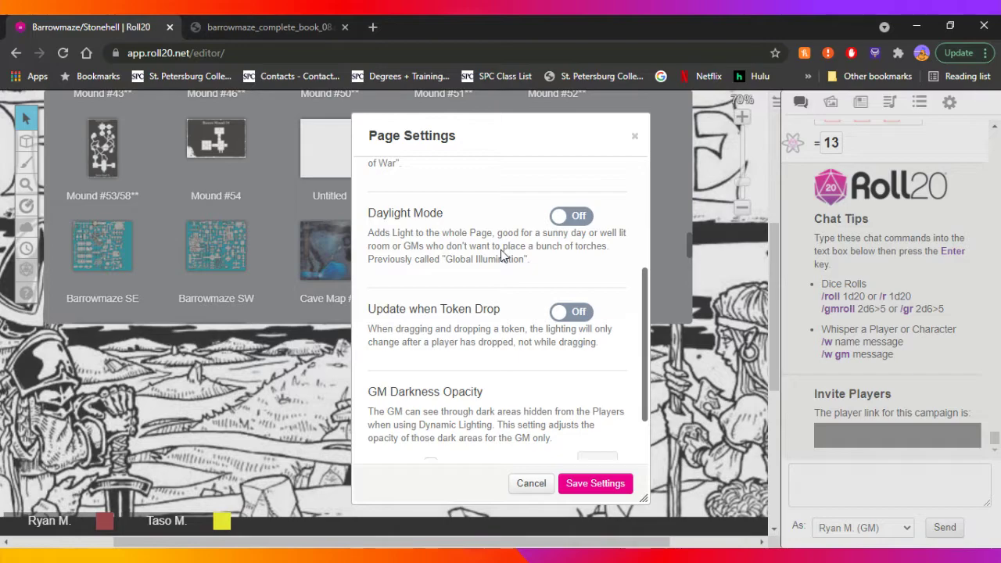
scroll(503, 255, "down", 1)
scroll(503, 255, "up", 3)
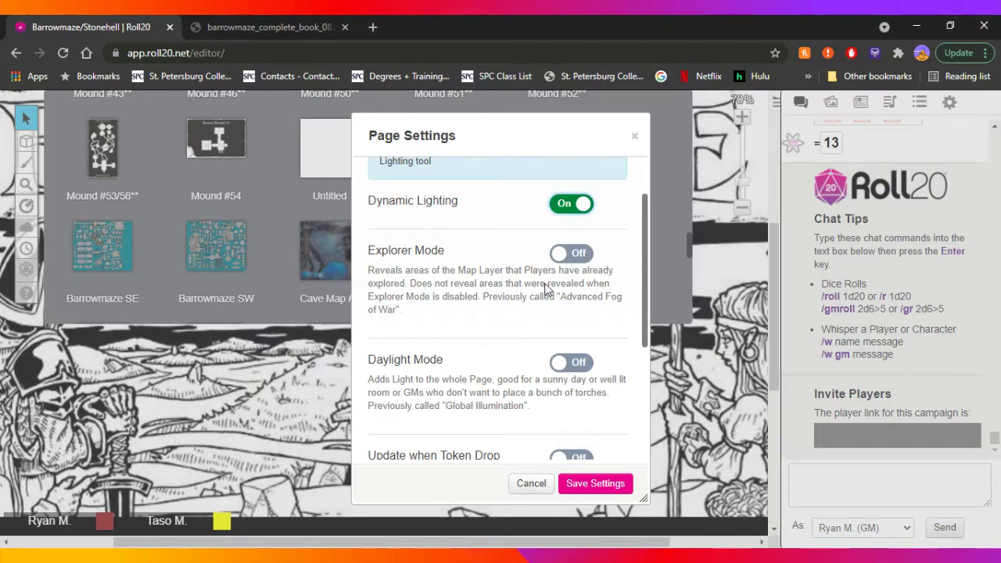
scroll(538, 315, "down", 1)
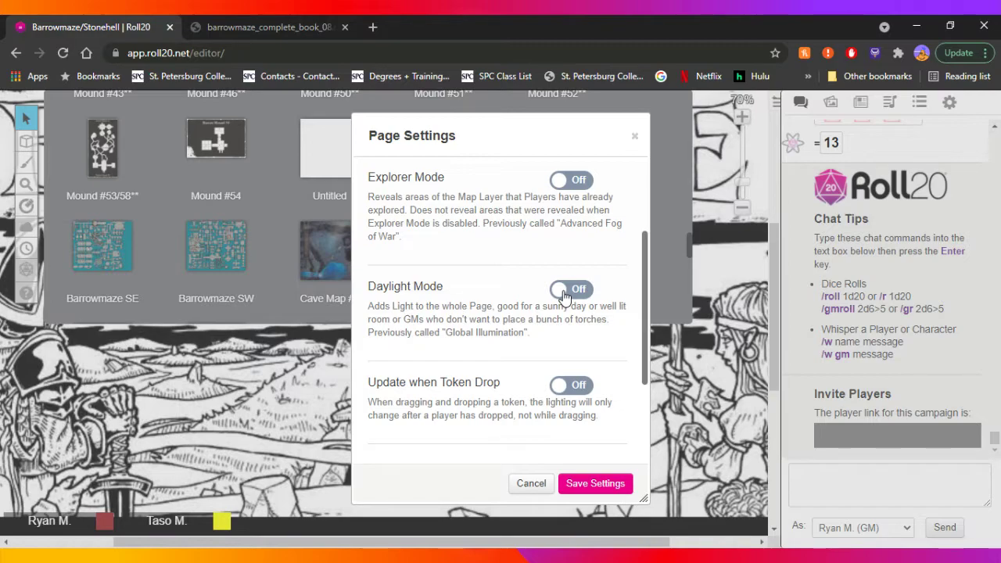
scroll(534, 332, "down", 1)
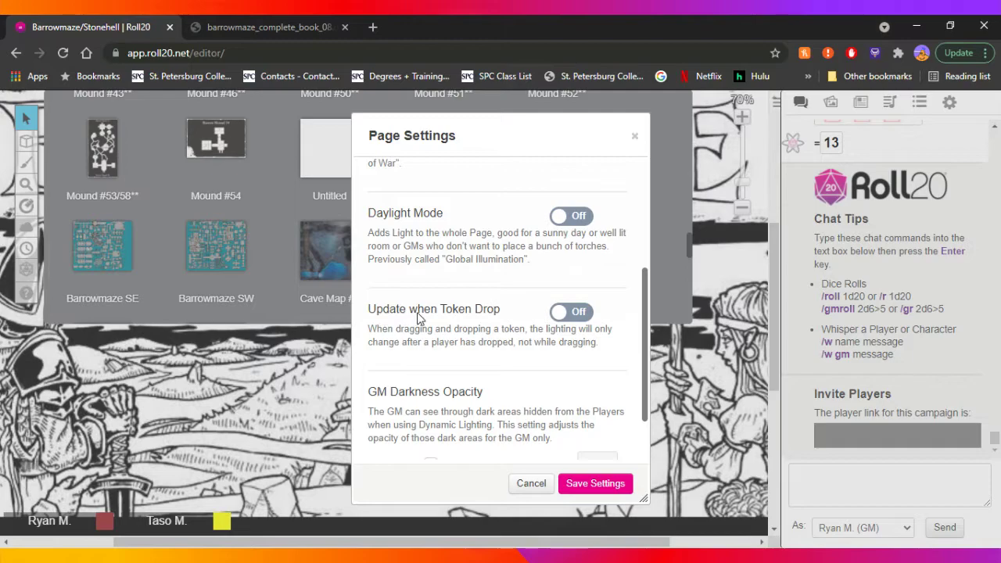
left_click(575, 312)
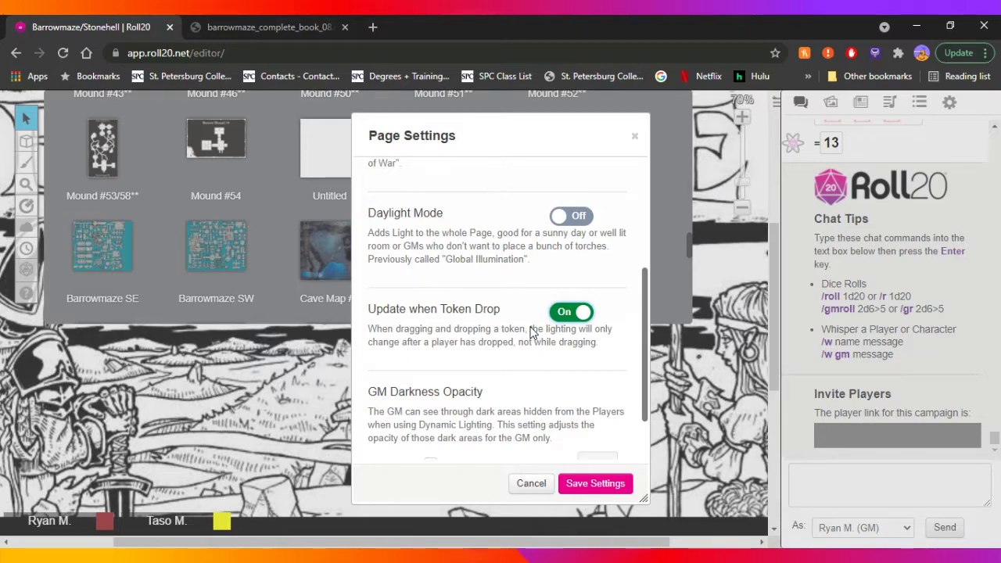
scroll(540, 328, "down", 1)
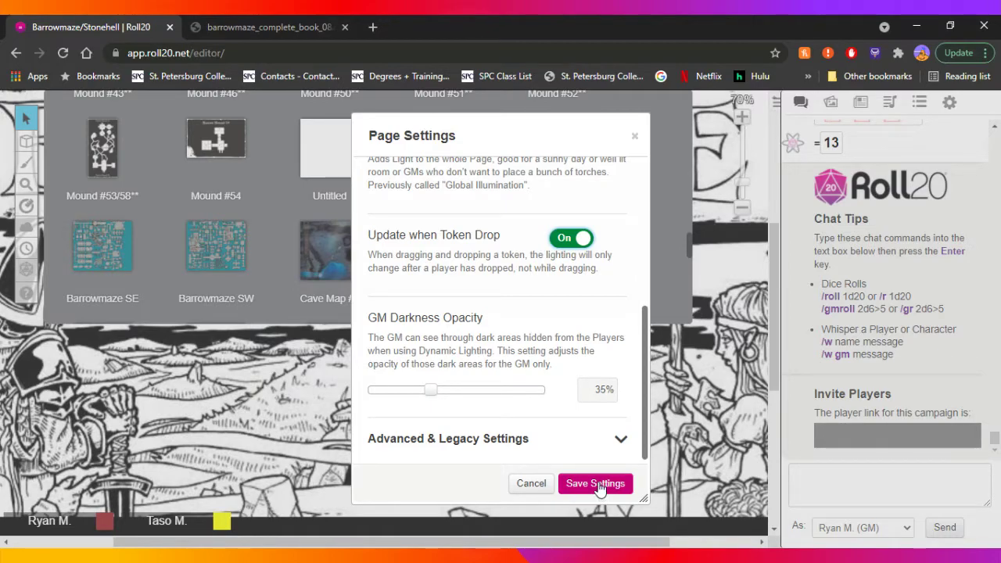
left_click(598, 484)
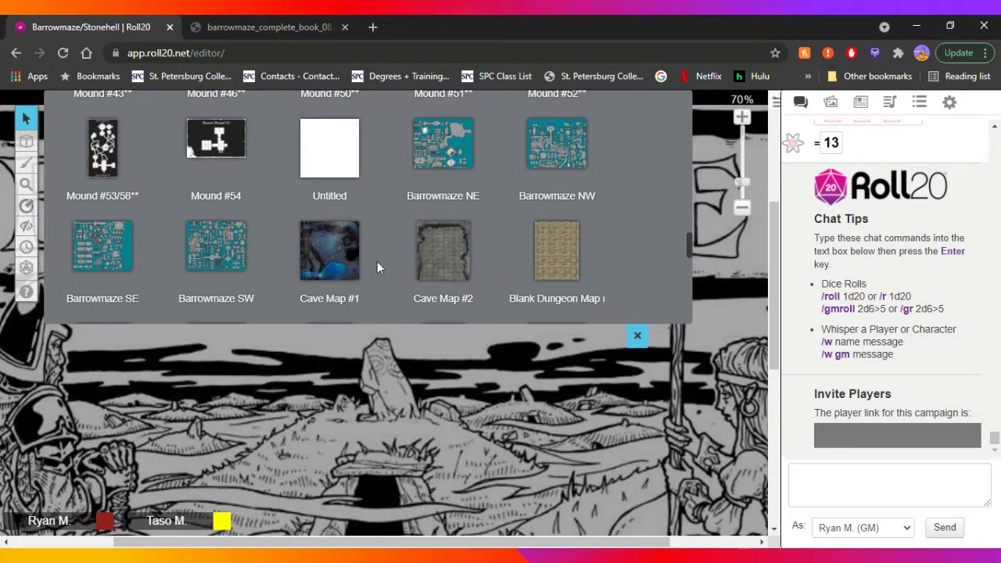
mouse_move(321, 199)
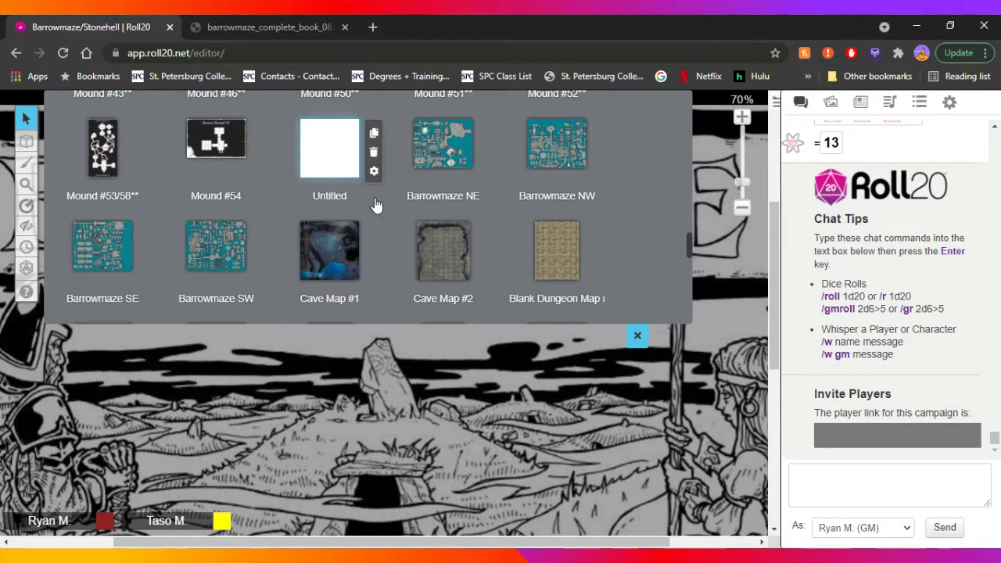
left_click(374, 172)
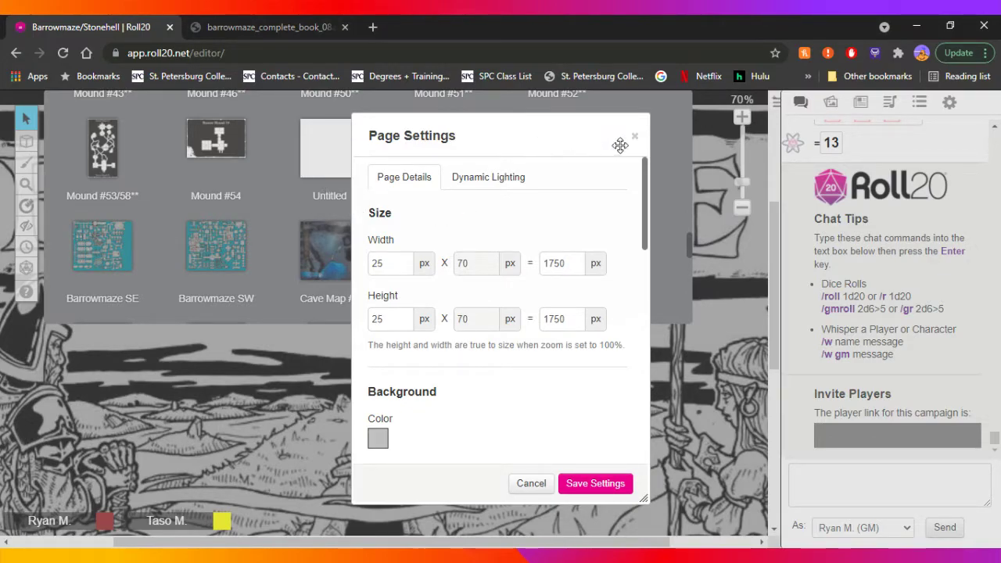
left_click(635, 136)
Open the Mound #54 page and make Dynamic Lighting the active layer
mouse_move(217, 161)
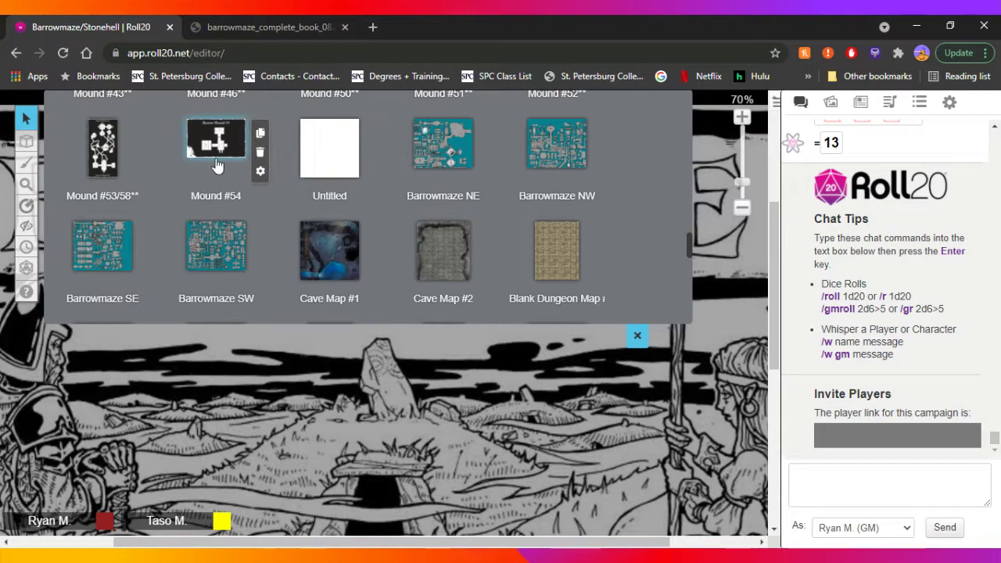
left_click(217, 161)
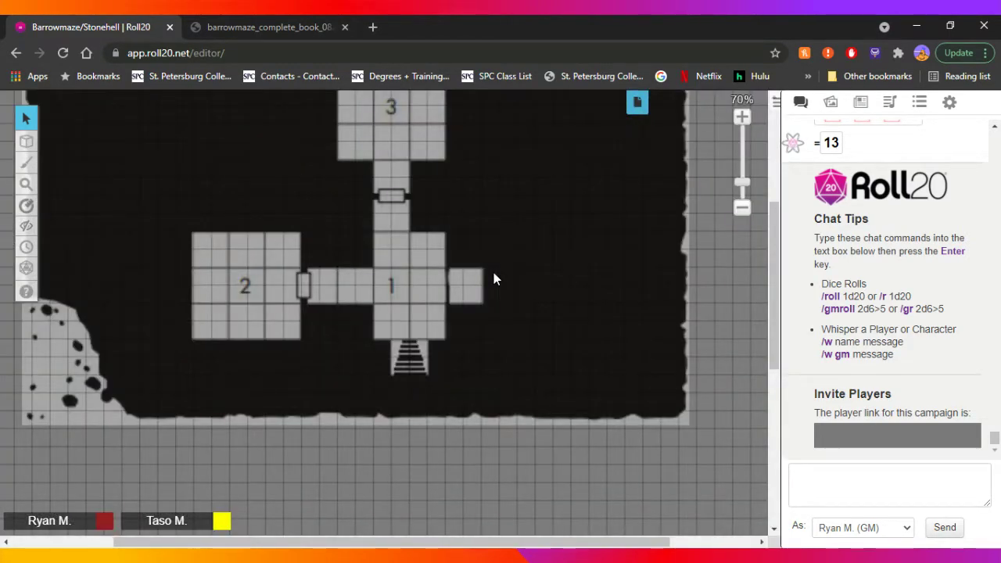
scroll(494, 279, "up", 3)
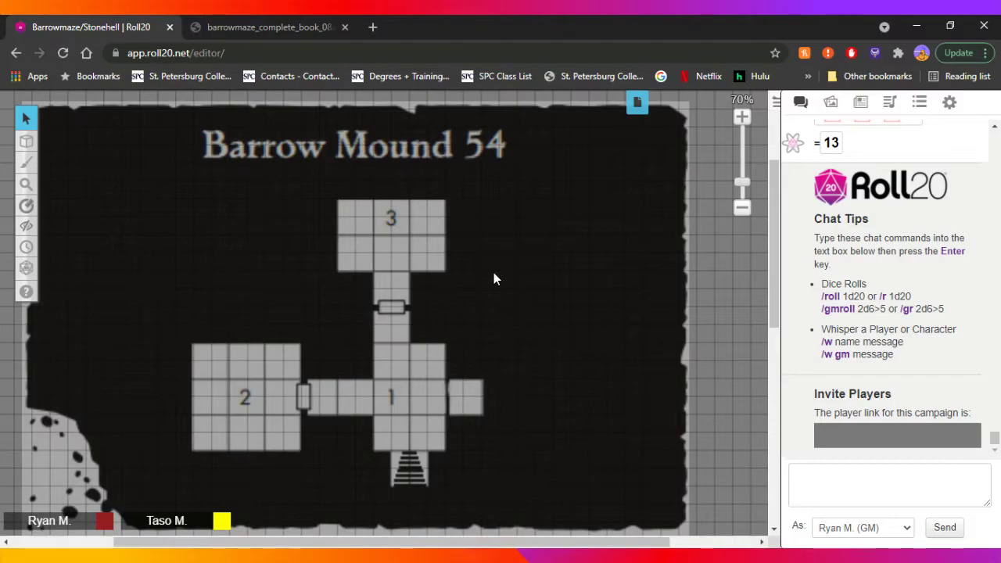
left_click_drag(534, 542, 507, 541)
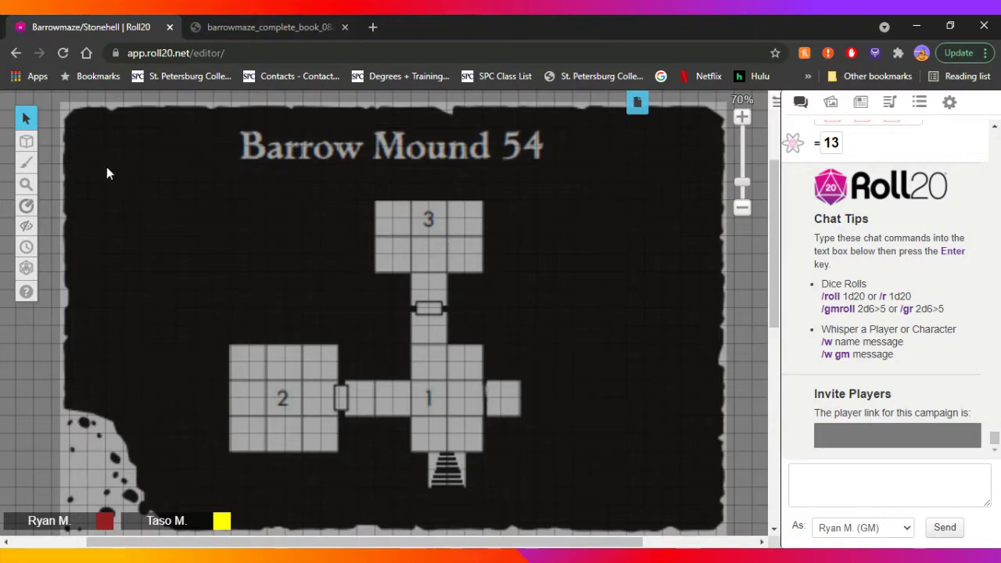
mouse_move(28, 145)
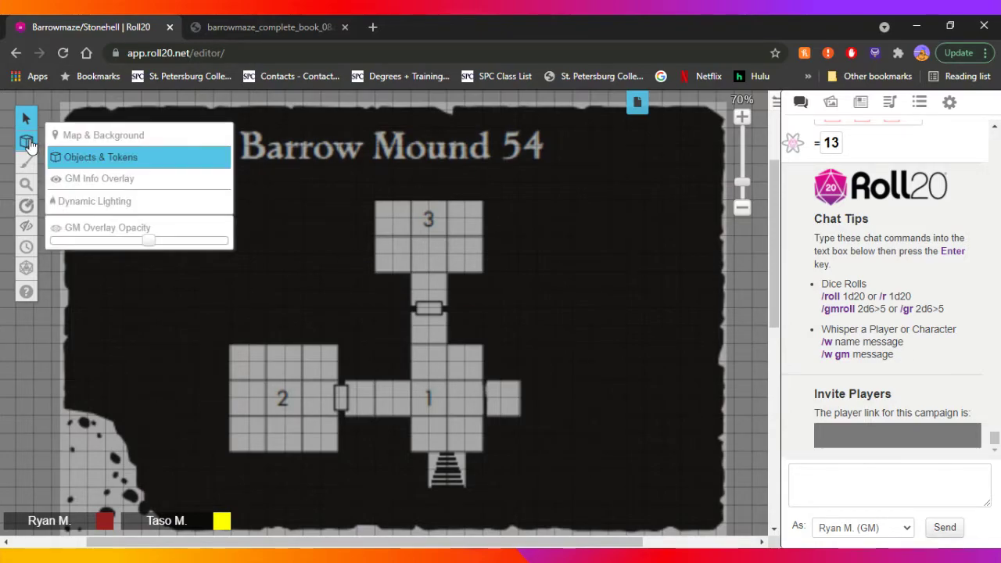
left_click(71, 205)
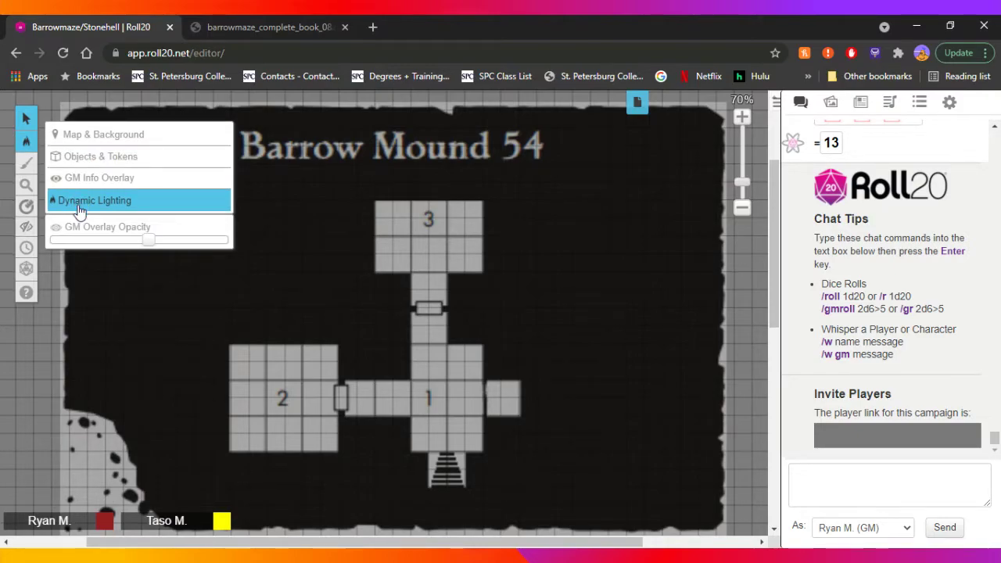
Start a polygon wall line at the stairs' left edge and trace it past room 1 along the west corridor's lower wall to room 2
mouse_move(24, 172)
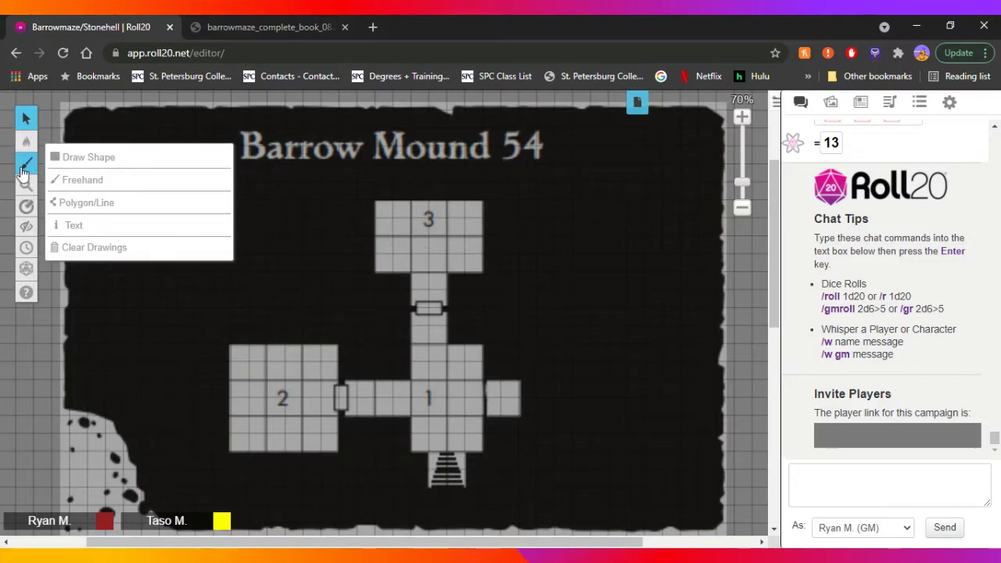
left_click(76, 209)
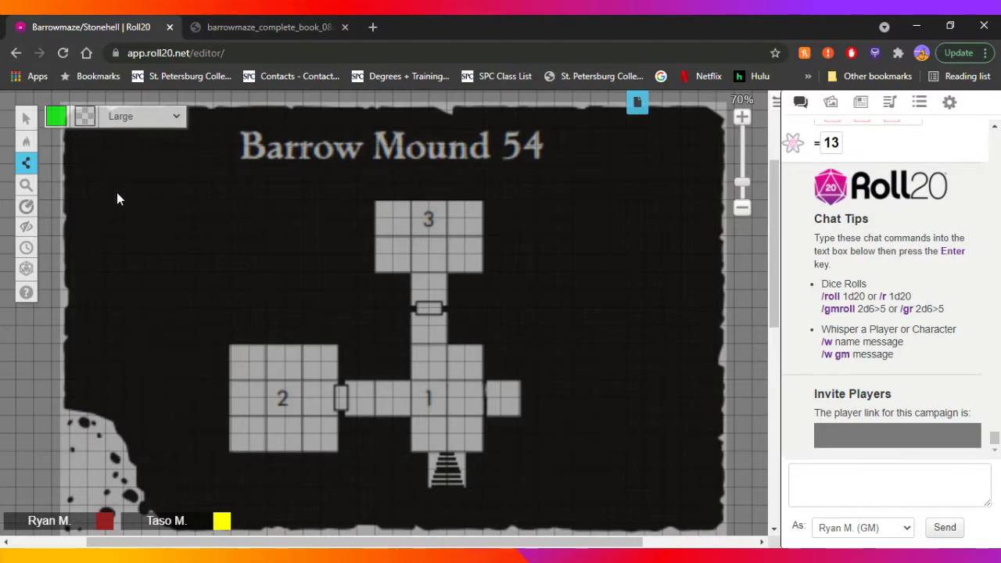
scroll(372, 367, "down", 1)
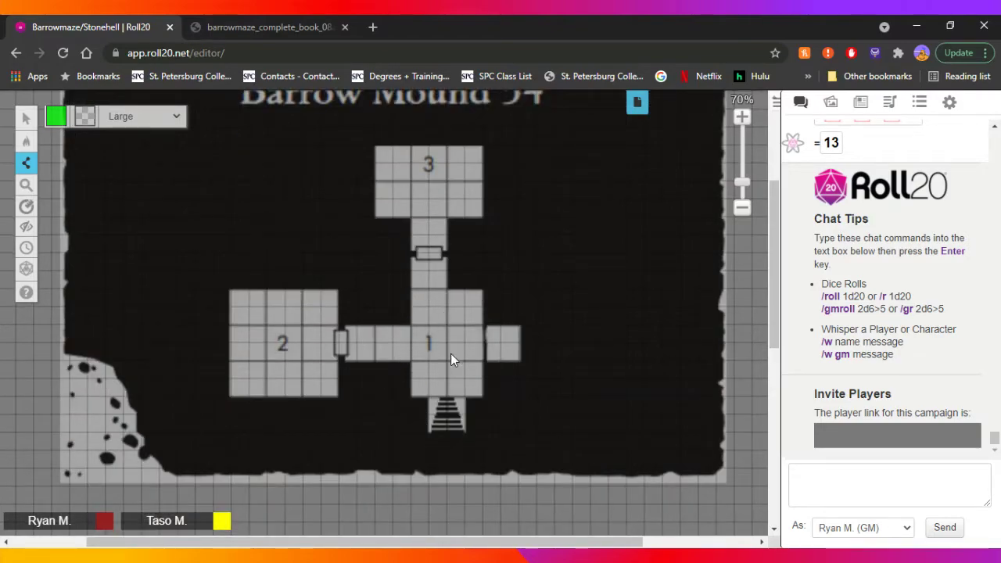
scroll(428, 289, "up", 1)
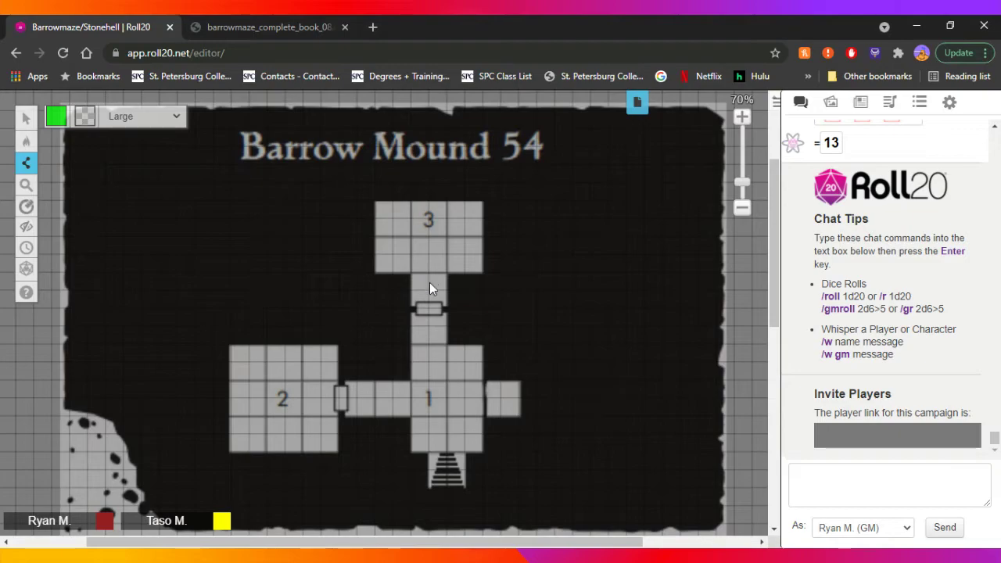
scroll(429, 279, "down", 1)
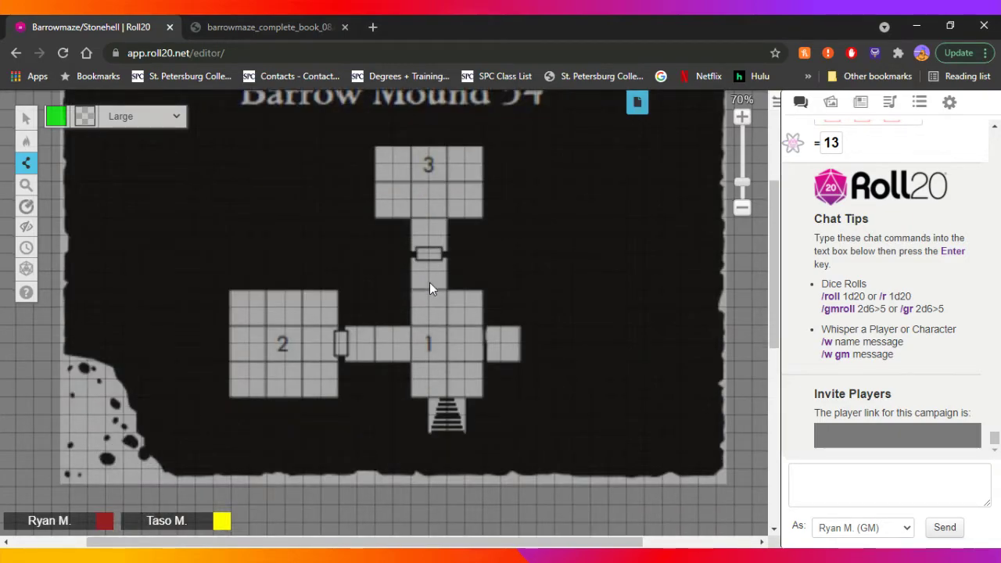
left_click(427, 431)
left_click(428, 398)
left_click(411, 396)
left_click(340, 362)
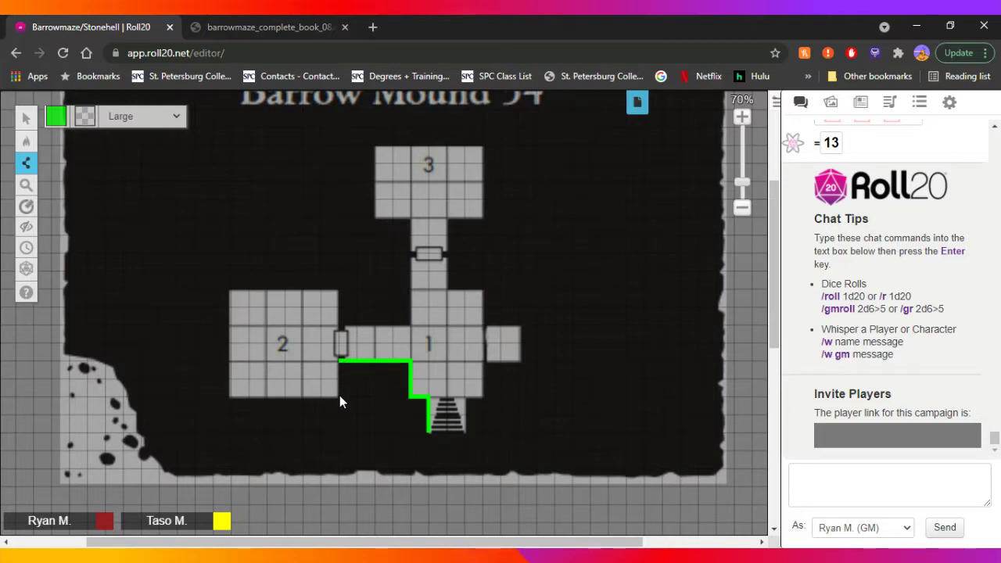
Continue the wall line around room 2, ending at the upper edge of its corridor opening
left_click(229, 395)
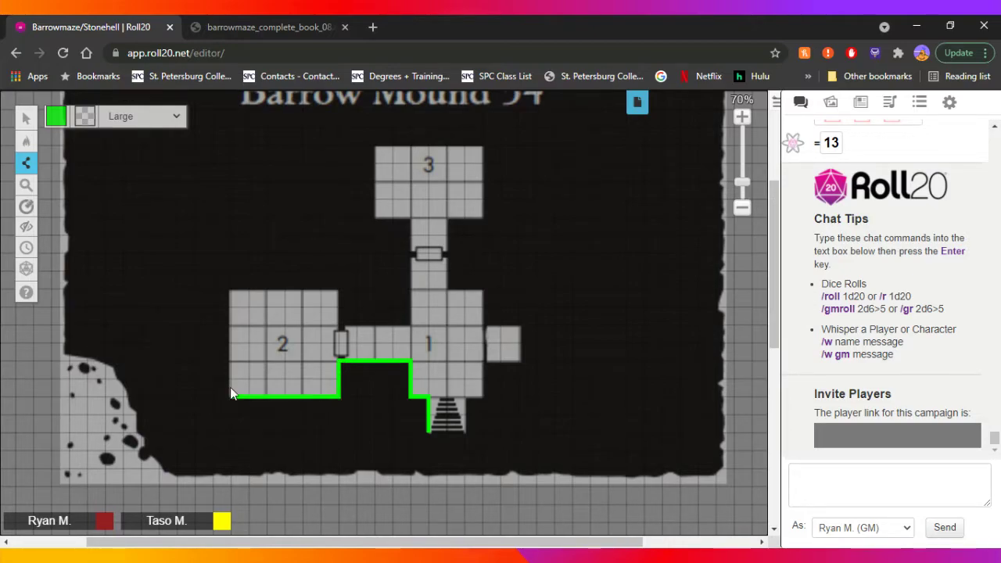
left_click(230, 294)
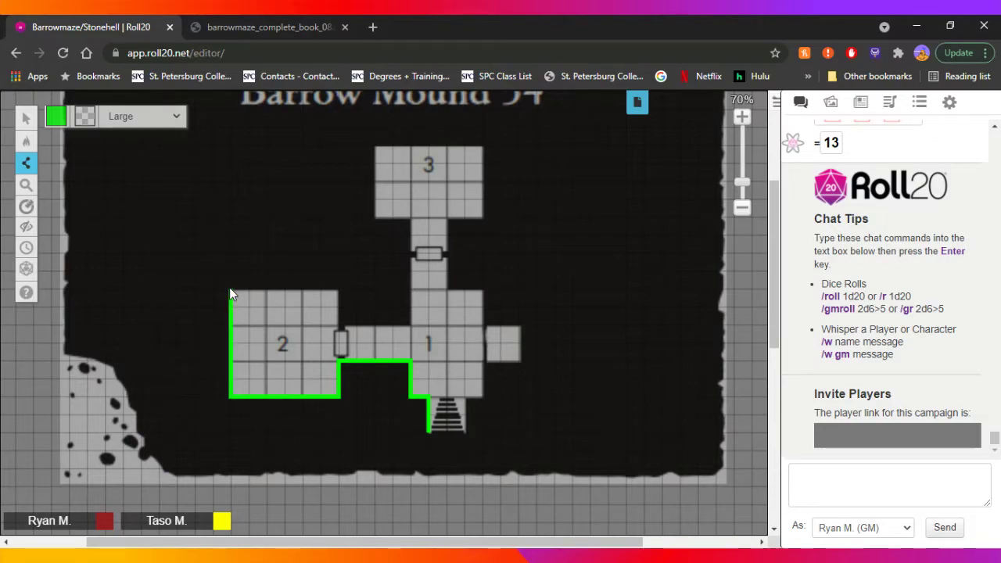
left_click(336, 290)
left_click(339, 322)
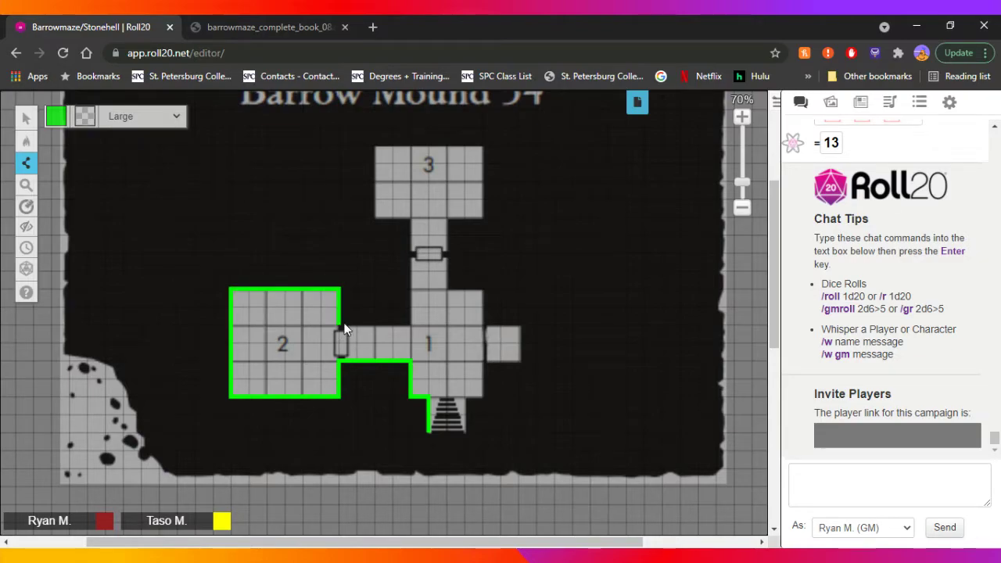
Continue the wall line along the west corridor's upper wall, up the north corridor, and around room 3 to its lower-right corner
left_click(408, 323)
left_click(410, 218)
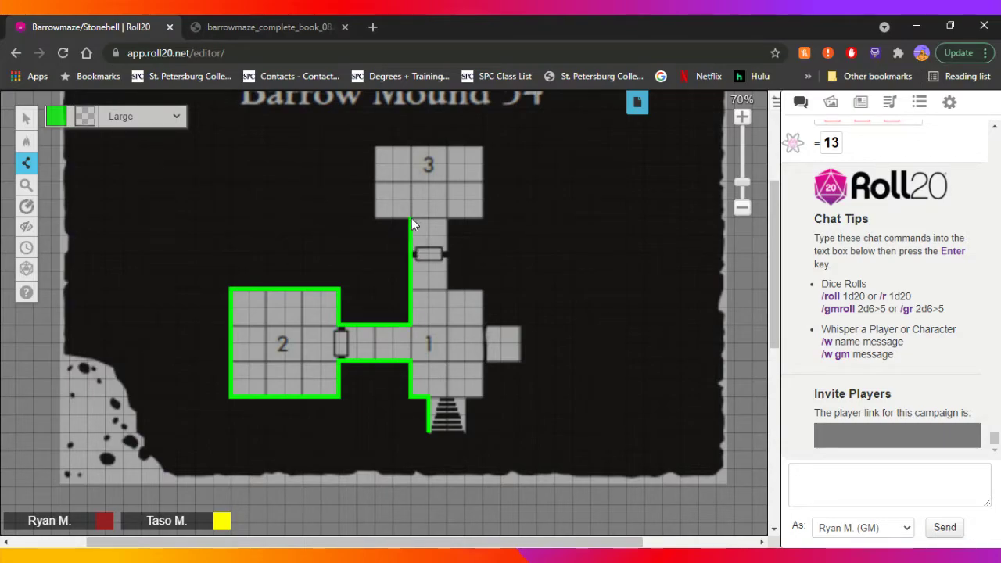
left_click(375, 147)
left_click(482, 146)
left_click(483, 216)
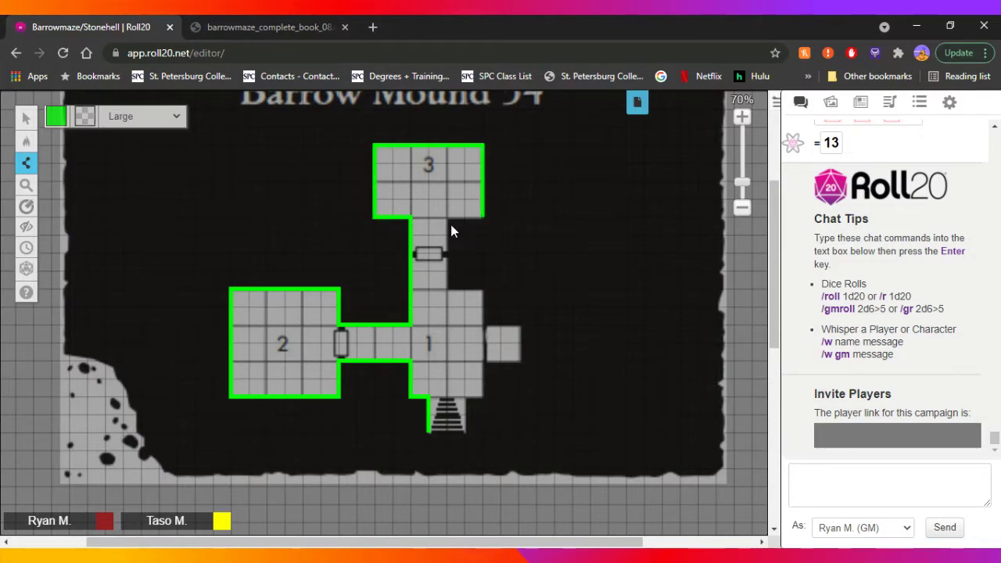
Trace the wall line down the north corridor, around room 1's east side and alcove to the stairs' right edge, and finish it
left_click(446, 289)
left_click(481, 288)
left_click(484, 325)
left_click(517, 325)
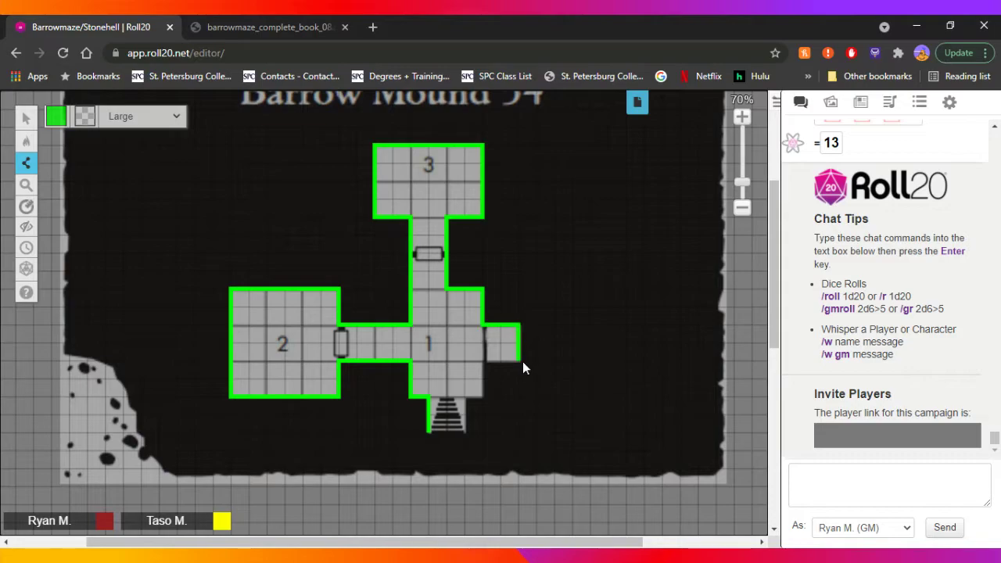
left_click(483, 360)
left_click(481, 397)
left_click(467, 399)
left_click(468, 430)
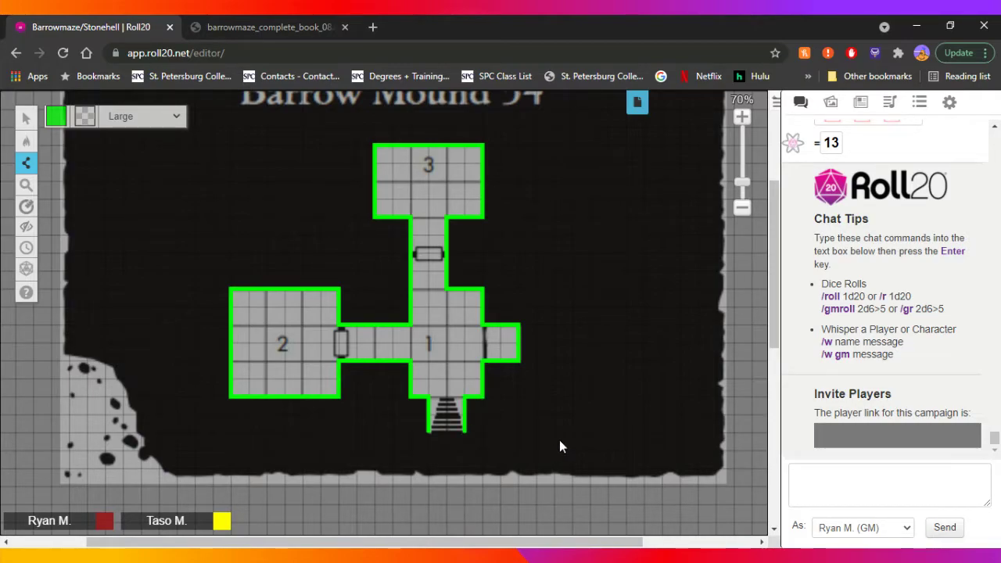
key("Escape")
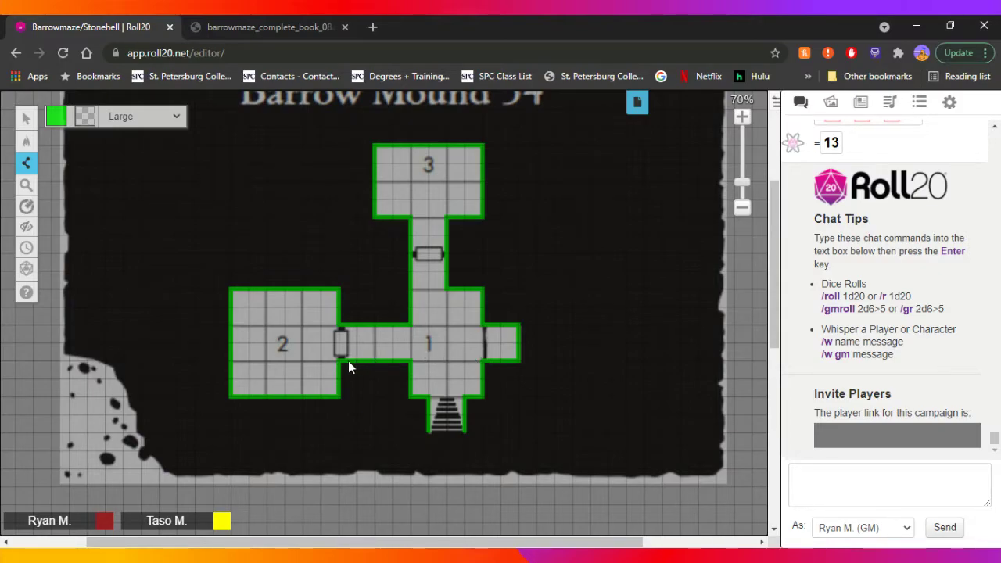
Draw separate barrier lines across the door to room 2, the door to room 3, and the east alcove's opening
left_click(340, 341)
left_click(340, 327)
left_click(442, 256)
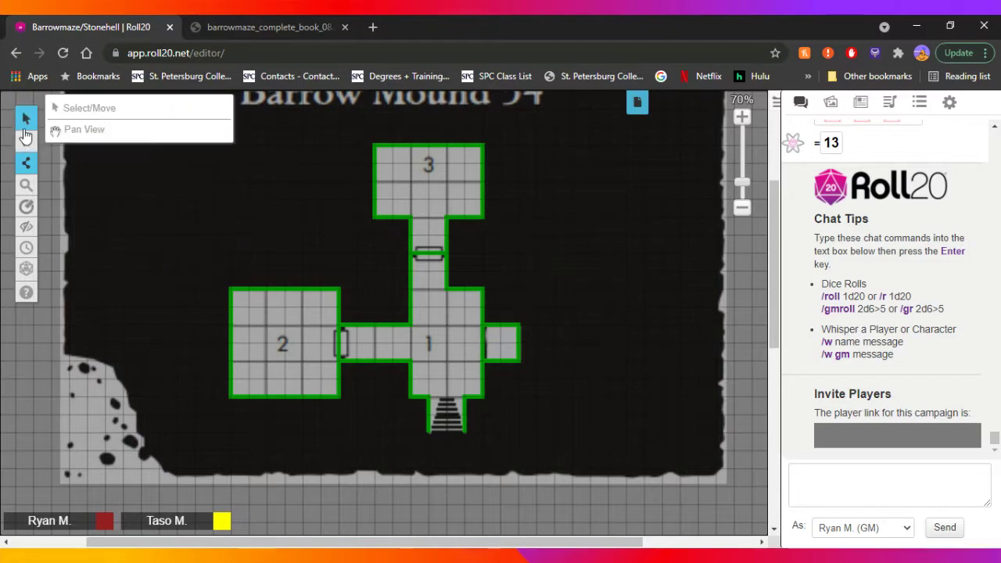
Add a size 72 Arial text label "S" near the east alcove on the GM Info Overlay layer
mouse_move(26, 142)
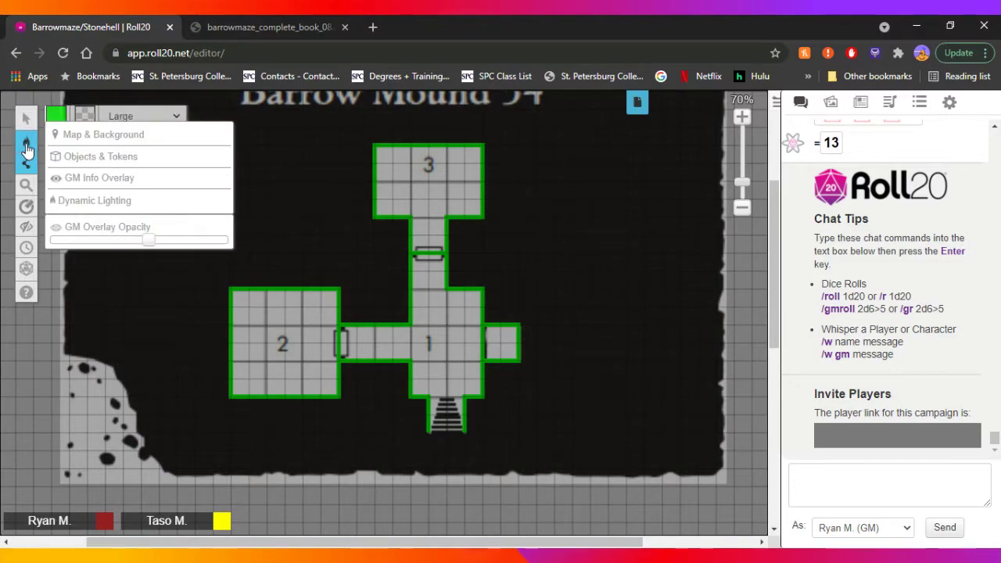
left_click(97, 181)
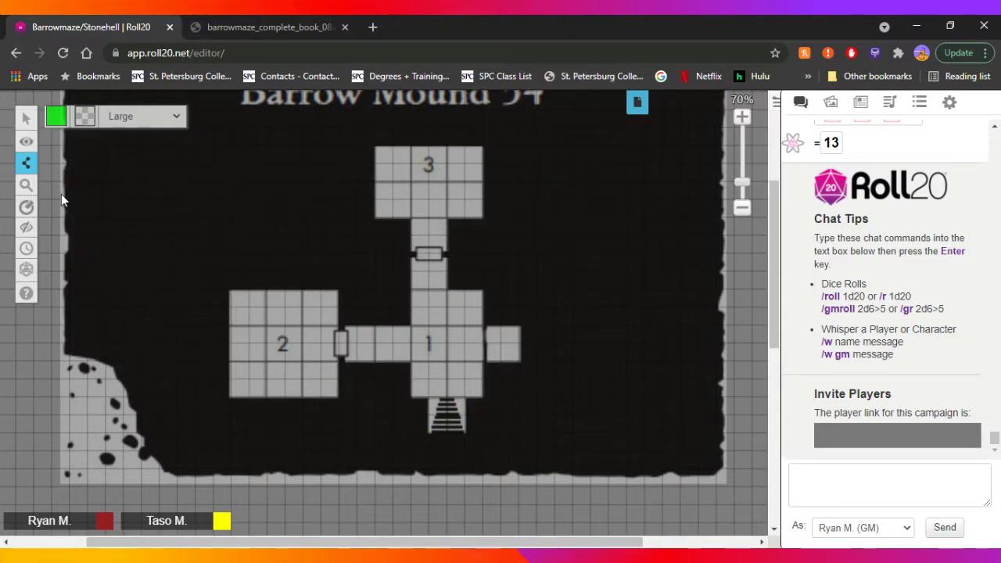
mouse_move(26, 162)
left_click(74, 225)
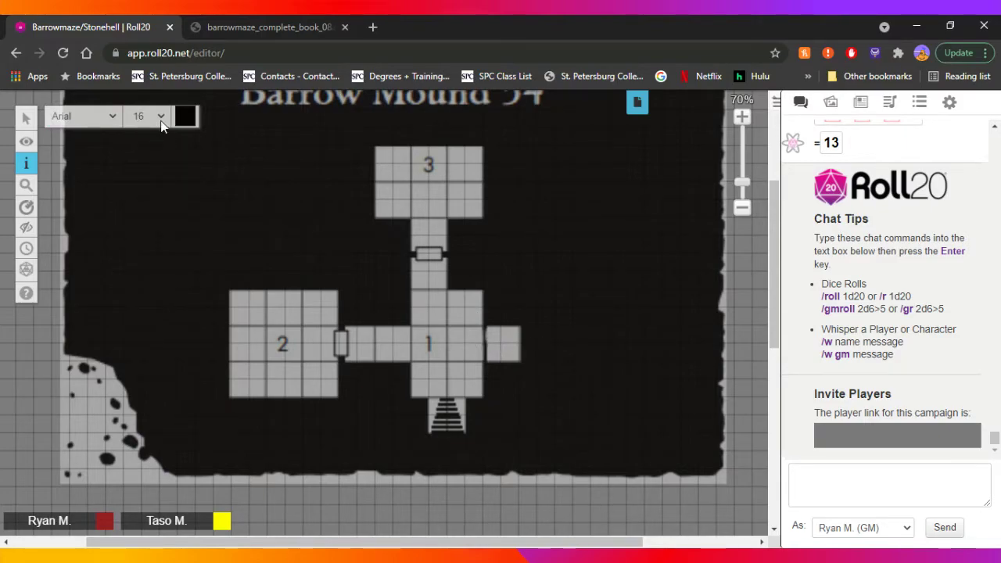
key("7")
left_click(489, 349)
type("S")
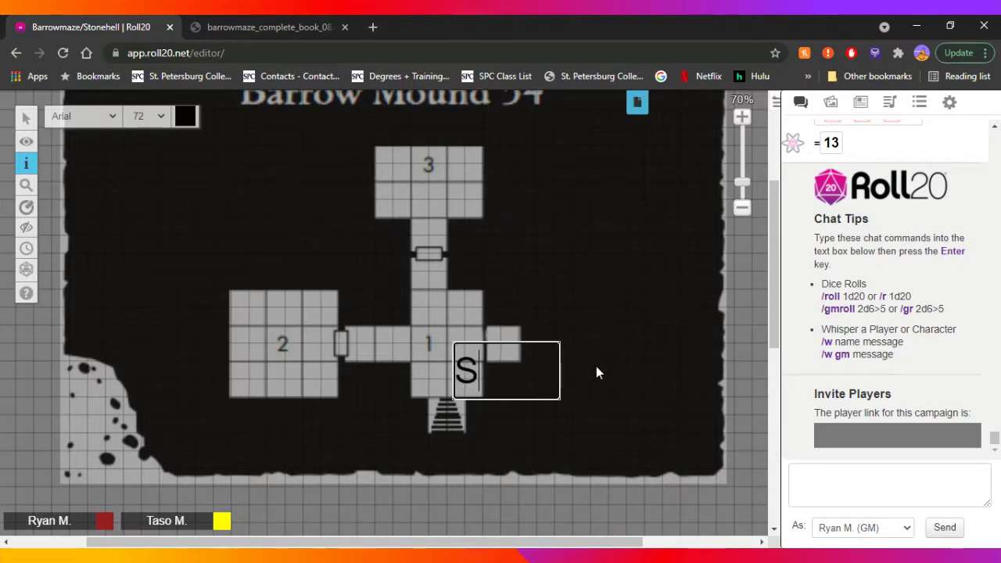
key("BackSpace")
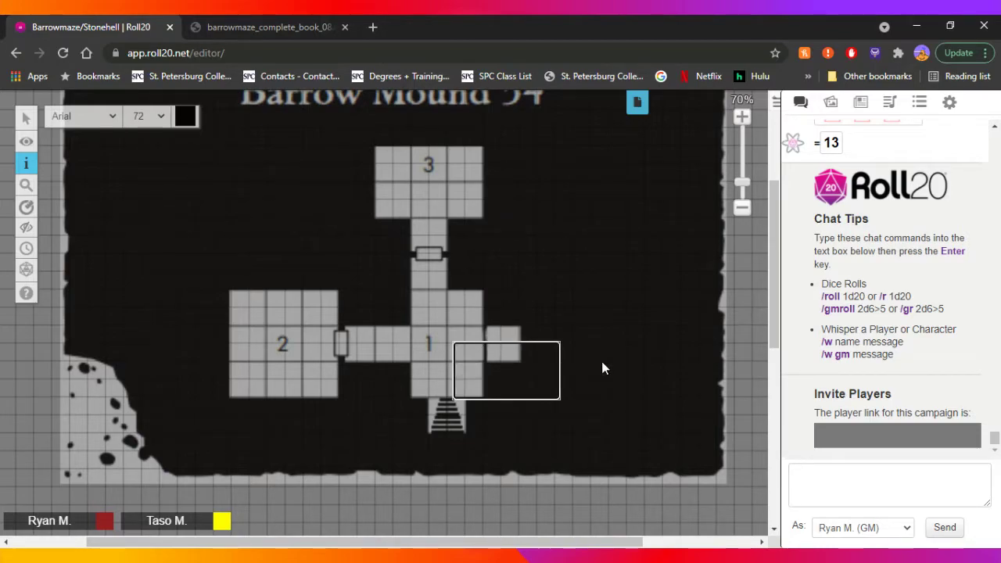
Move the "S" label onto the opening between room 1 and the east alcove, and deselect it
left_click(25, 118)
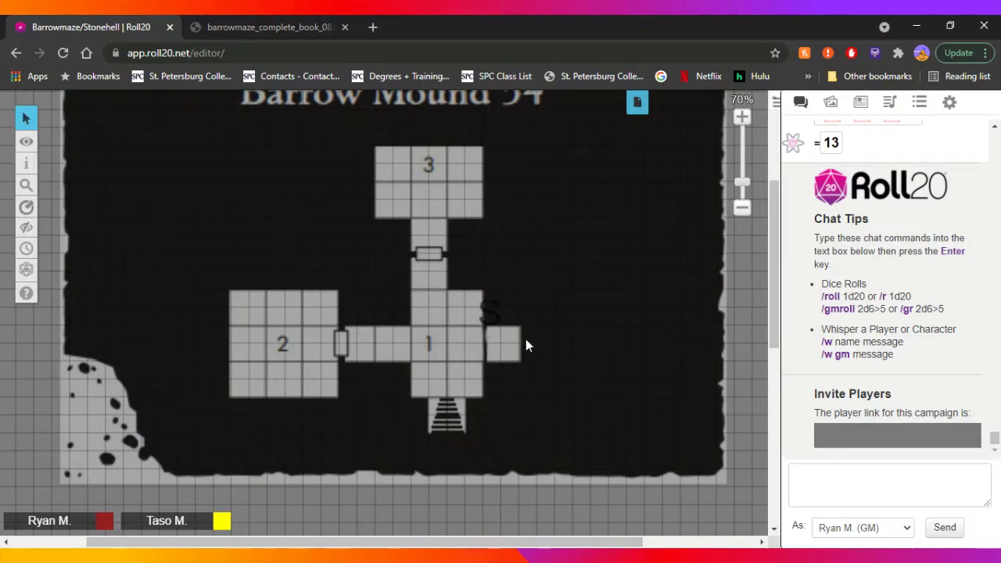
left_click_drag(489, 307, 488, 338)
left_click(571, 337)
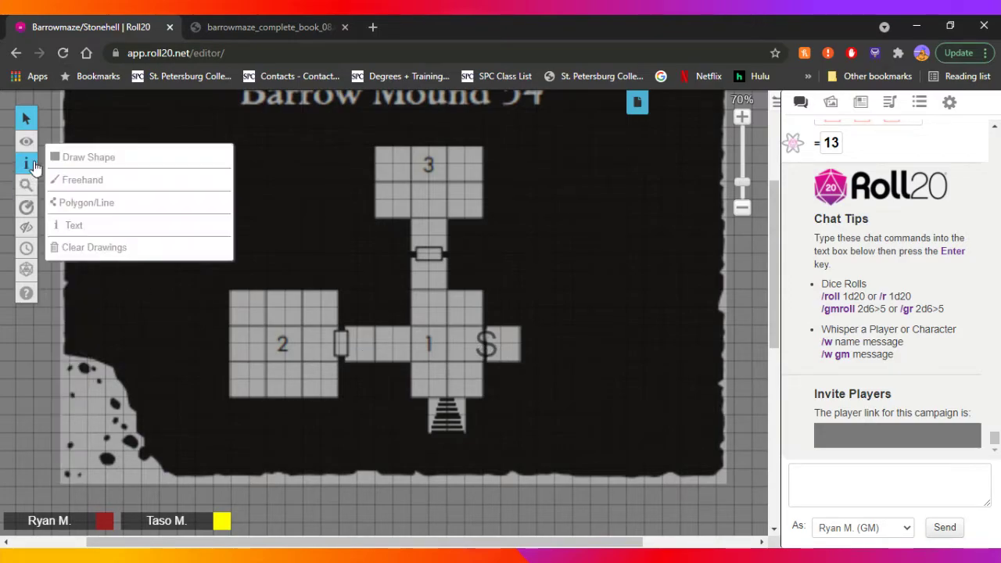
Switch to the Objects & Tokens layer and place the last character listed under SH Characters (Active) in room 1
mouse_move(27, 142)
left_click(100, 156)
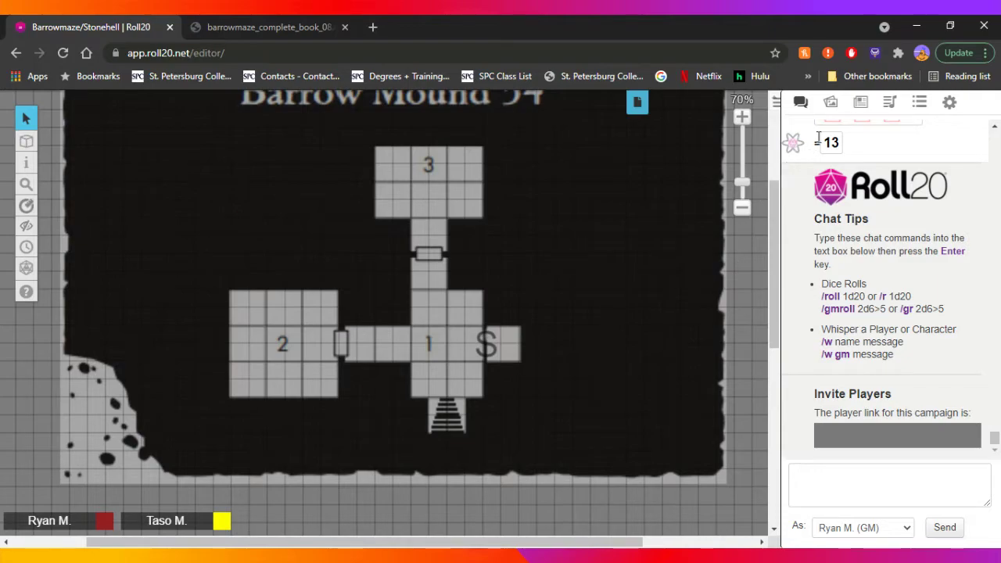
left_click(860, 103)
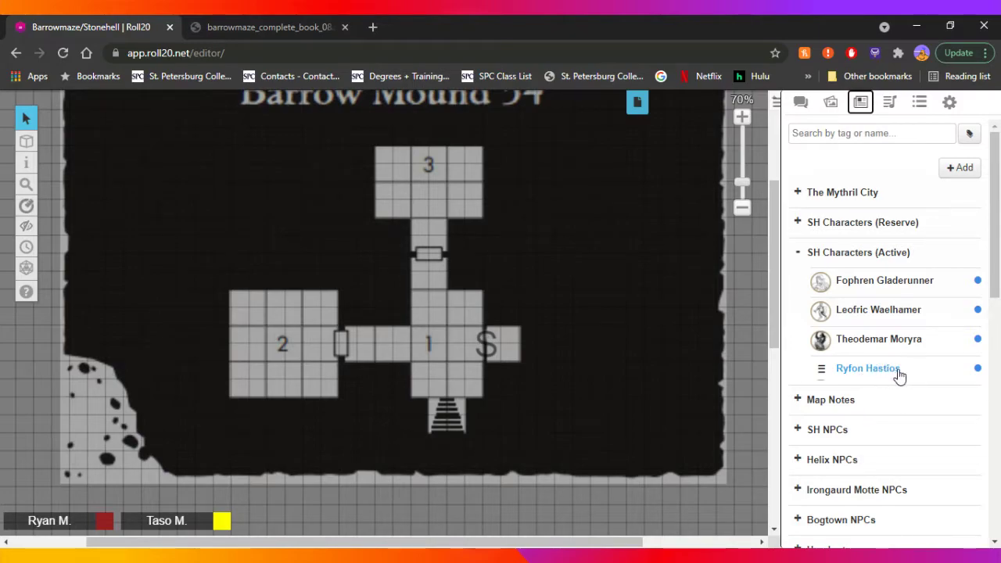
left_click_drag(874, 371, 436, 352)
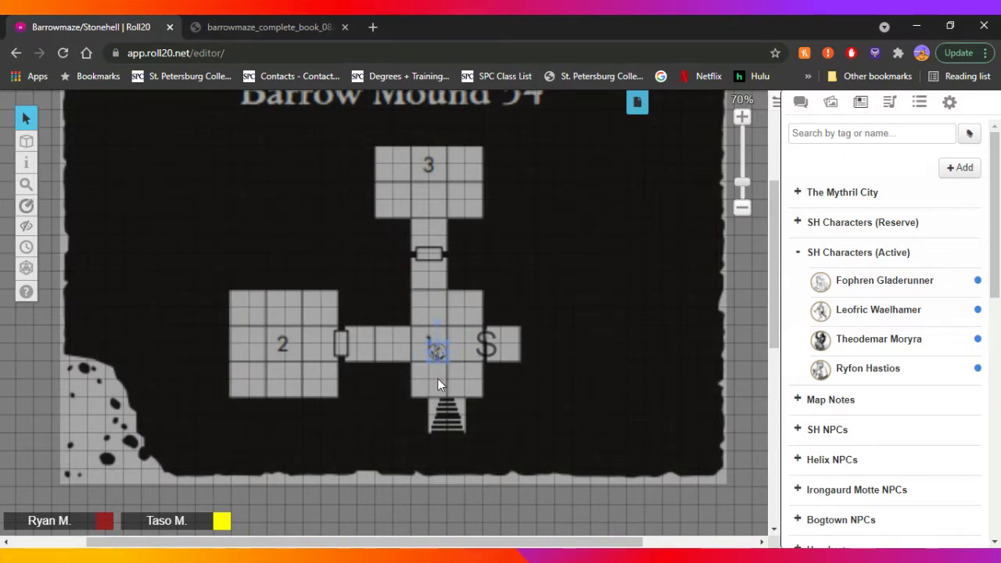
Open the Dynamic Lighting settings of the token in room 1 and turn on Vision
left_click(437, 352)
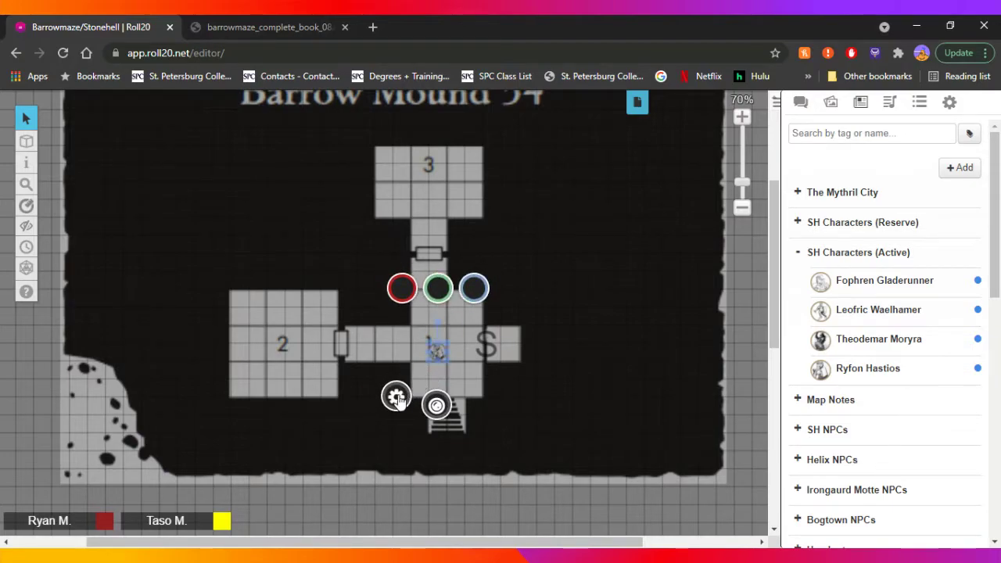
left_click(396, 398)
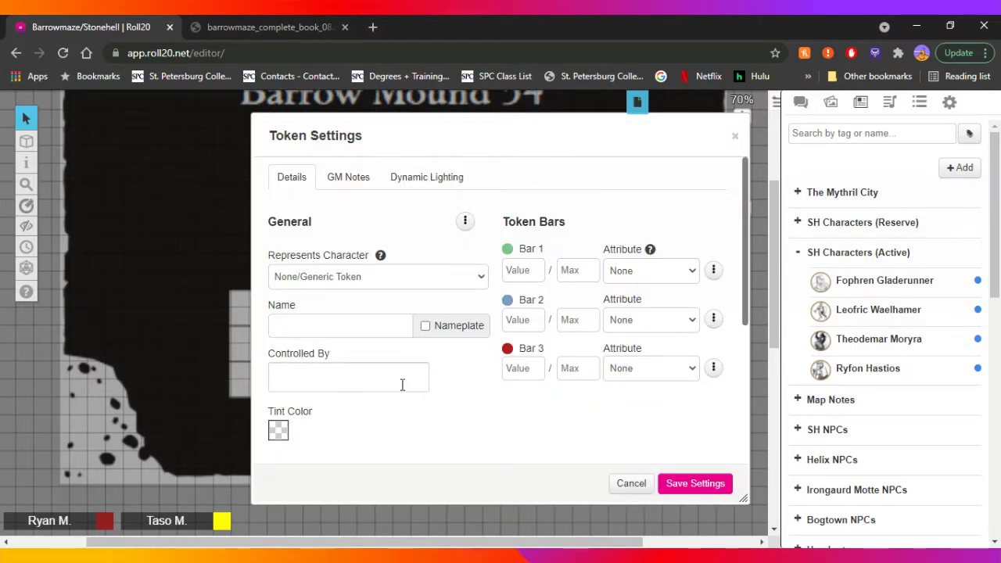
left_click(440, 181)
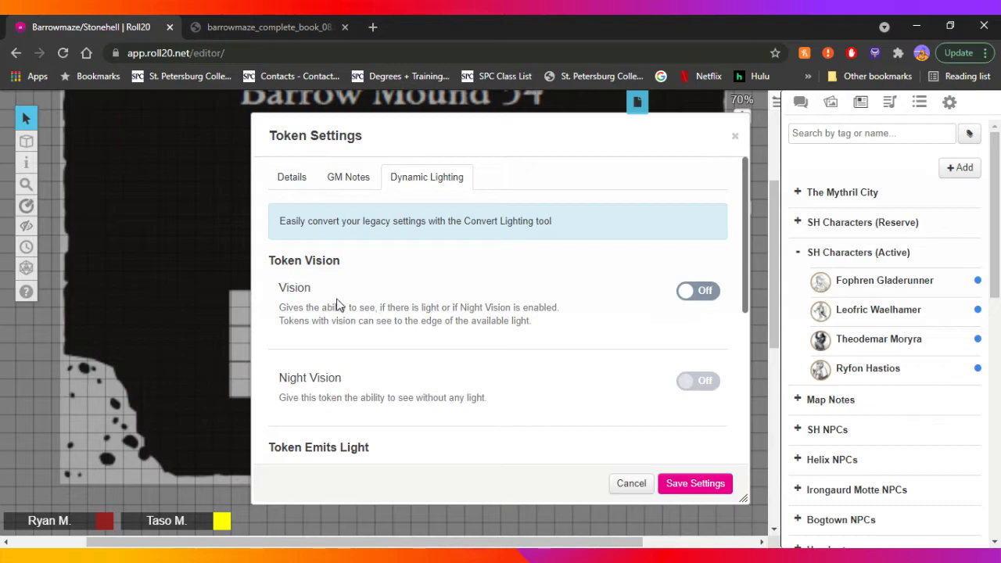
left_click(706, 295)
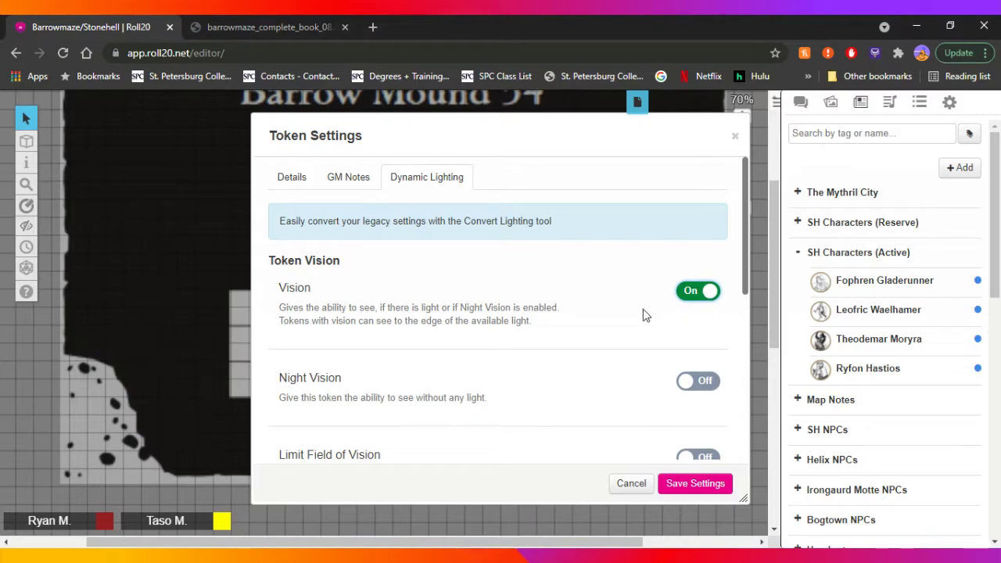
Turn on Bright Light for the token and set its Bright Light Distance to 30 ft
scroll(643, 309, "down", 1)
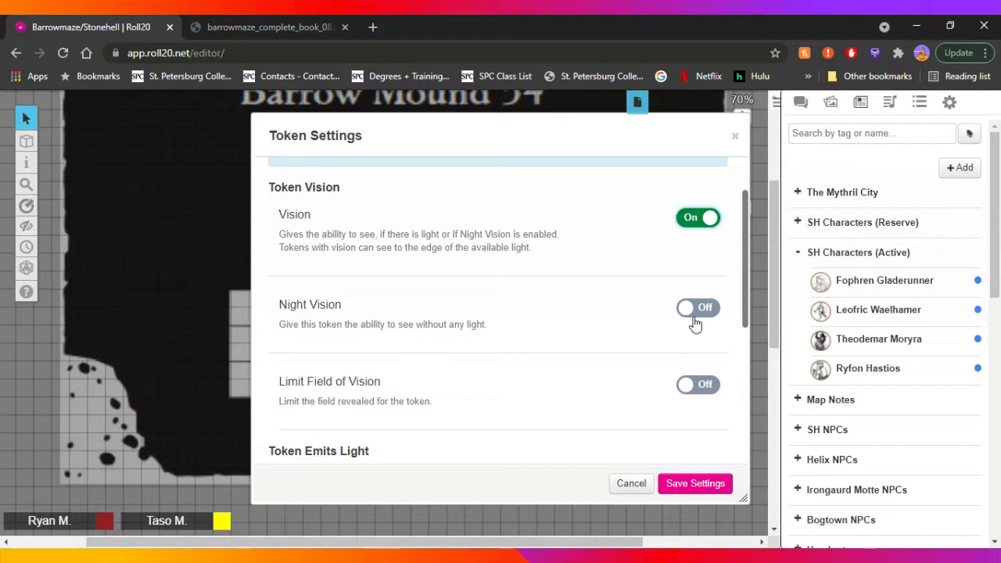
scroll(695, 323, "down", 2)
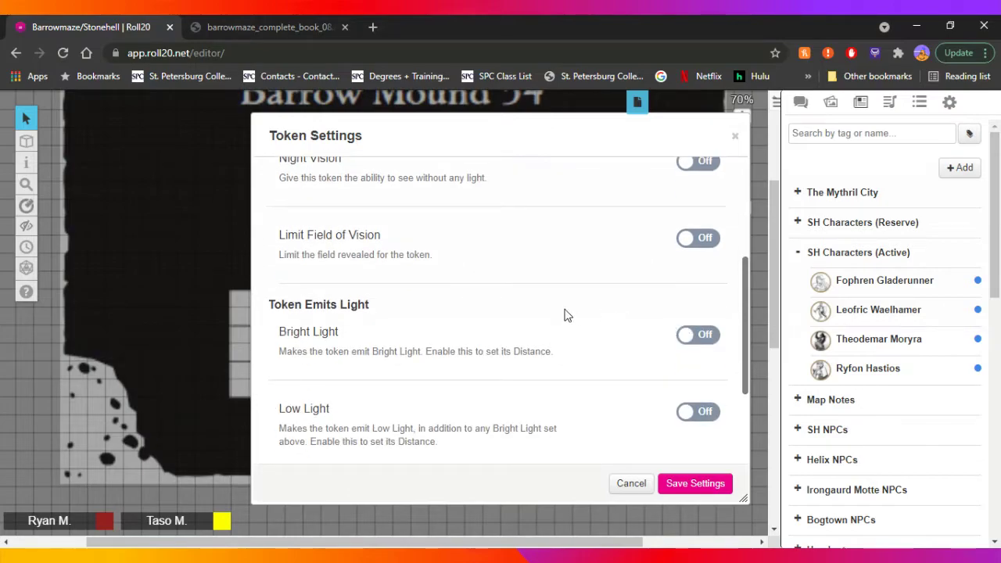
scroll(364, 352, "down", 1)
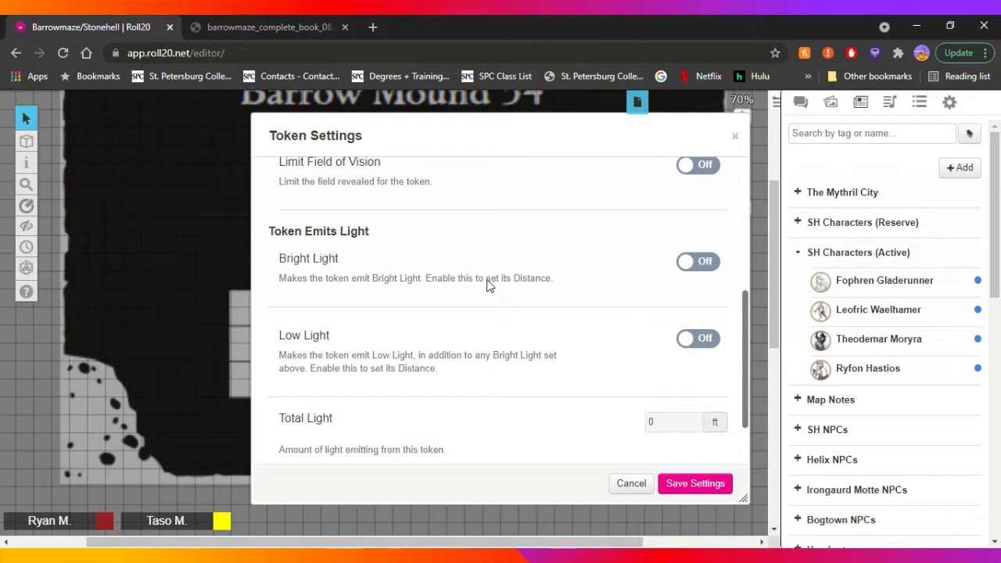
left_click(698, 263)
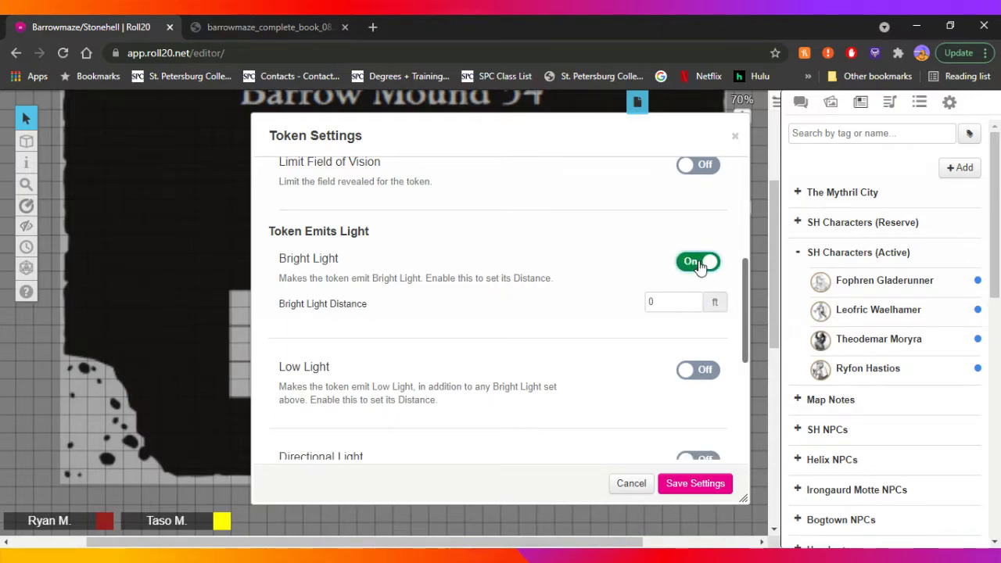
double_click(652, 301)
type("3")
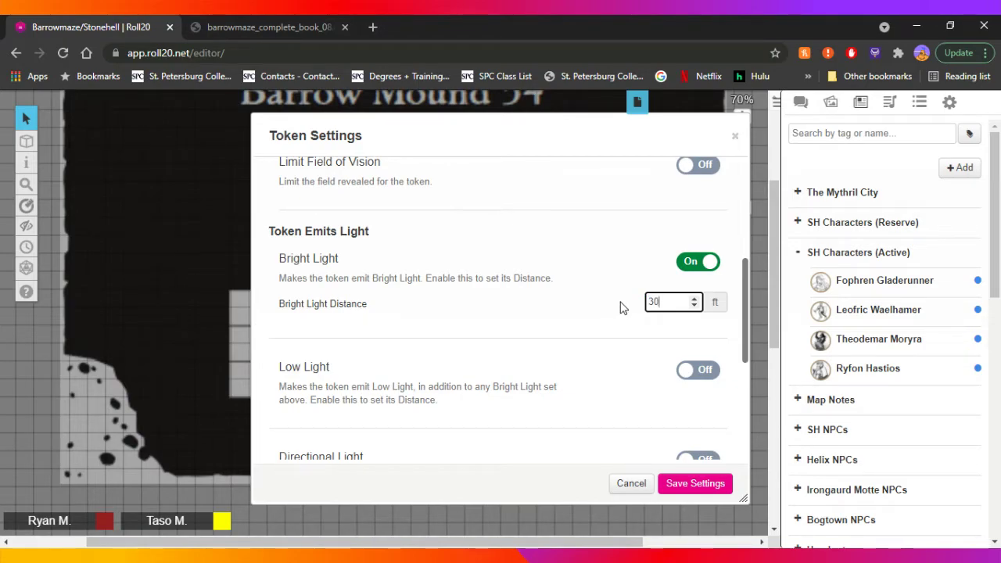
left_click(619, 308)
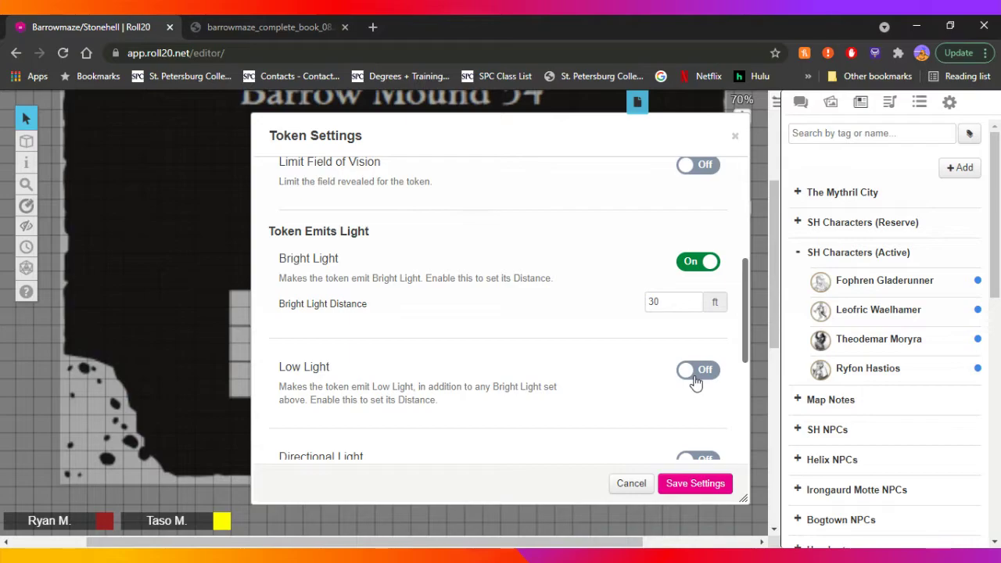
Review the token's remaining light options, keep its Light Color transparent, and save the token settings
scroll(695, 382, "down", 2)
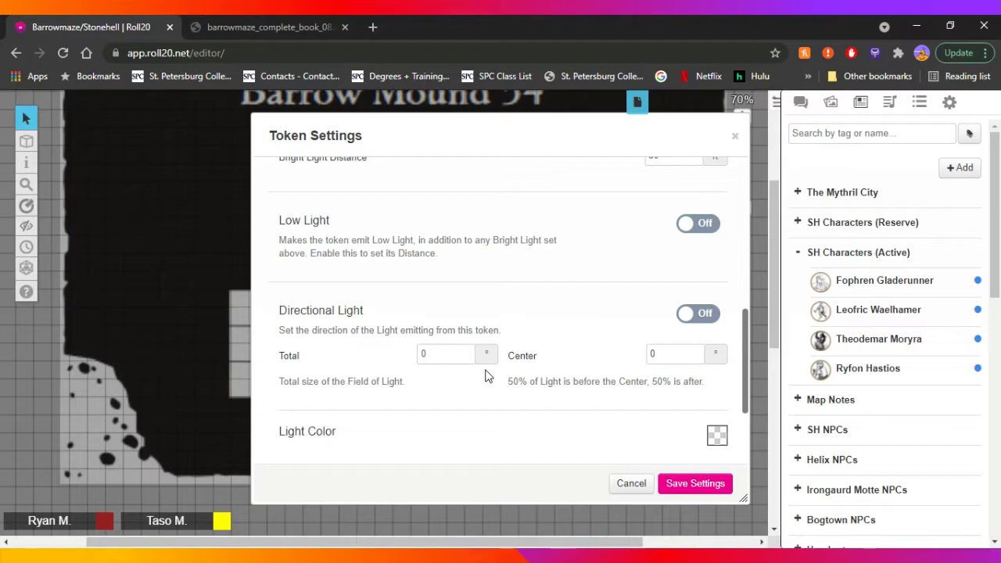
scroll(489, 396, "down", 3)
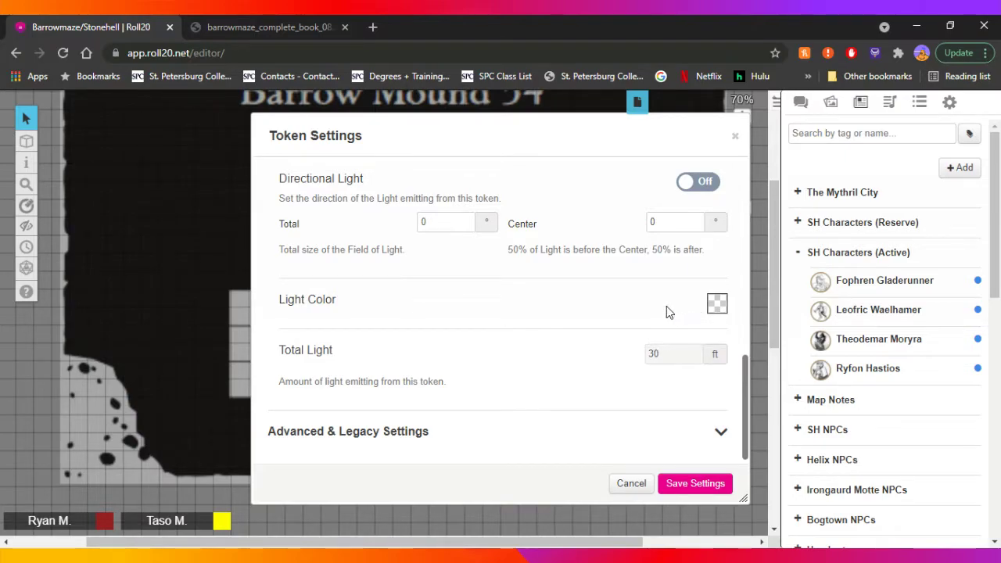
scroll(667, 311, "up", 1)
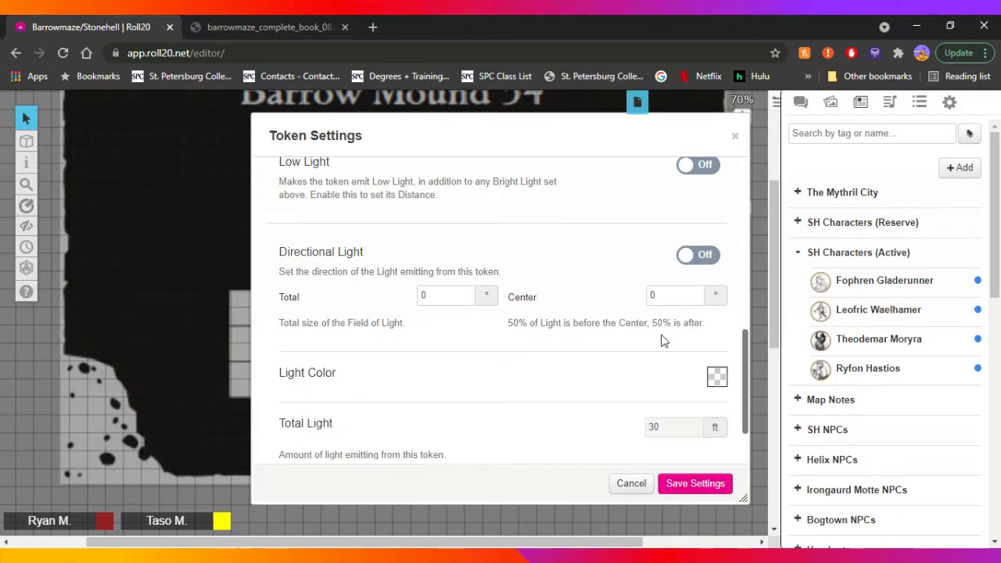
scroll(657, 353, "up", 4)
scroll(664, 324, "down", 2)
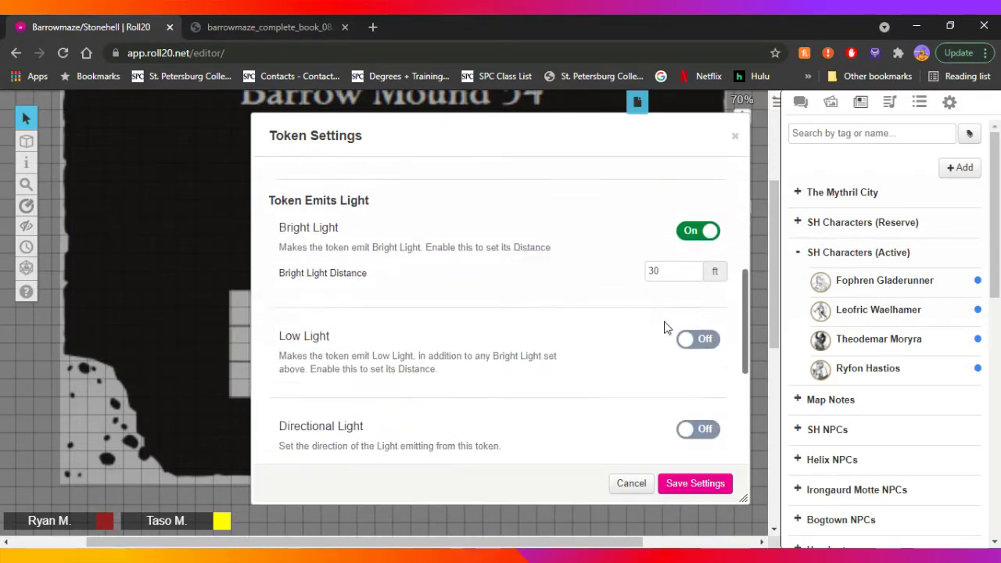
scroll(708, 420, "down", 2)
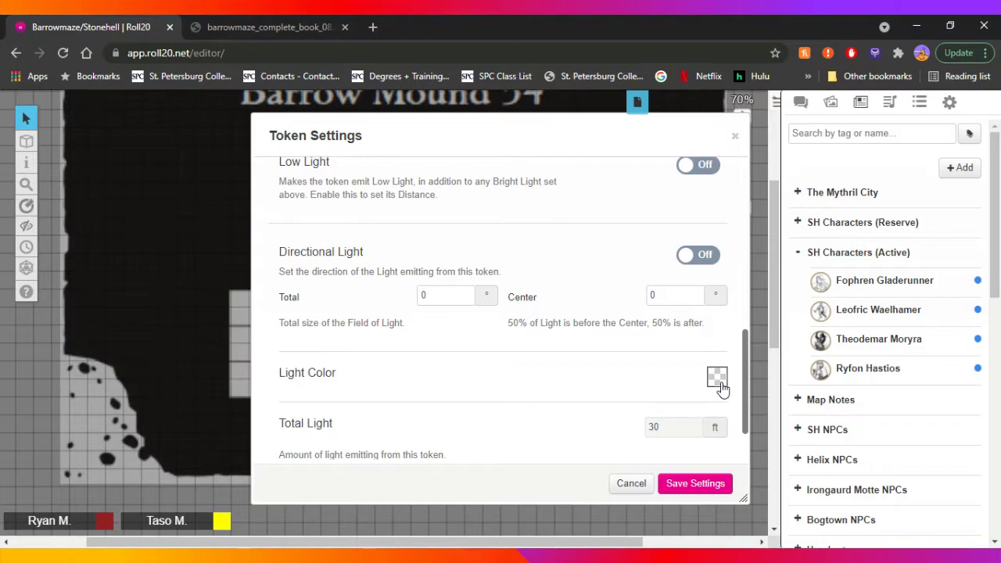
left_click(718, 379)
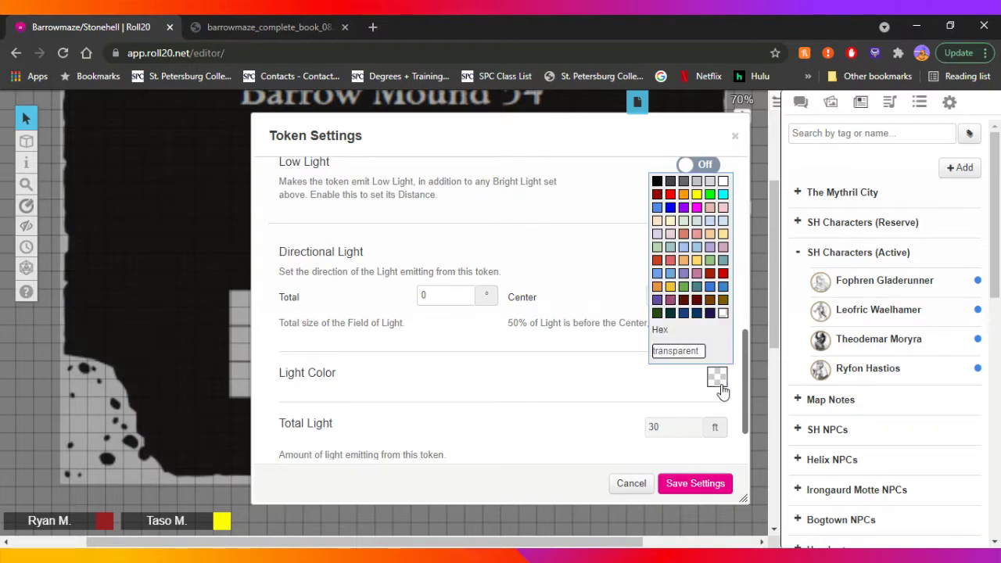
left_click(723, 313)
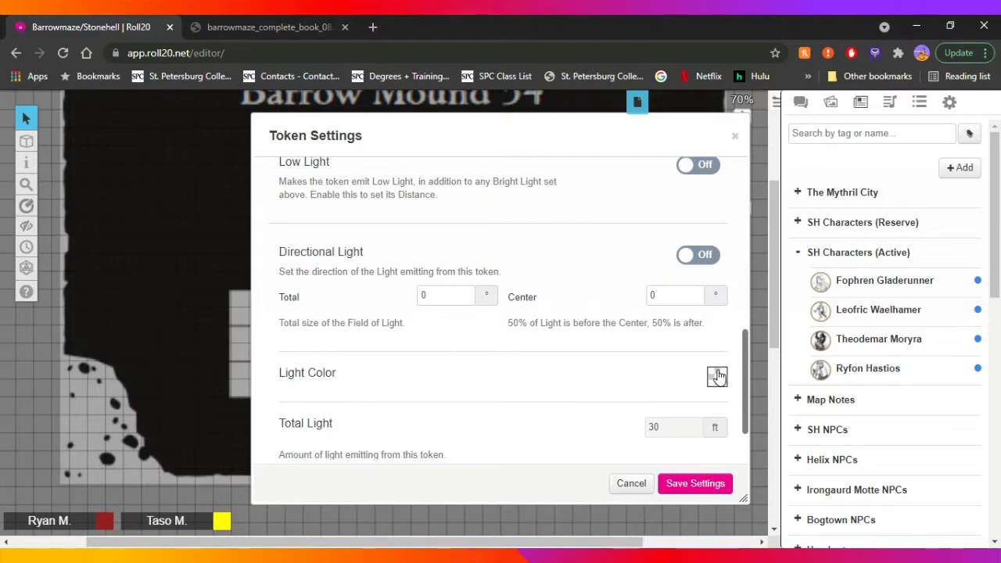
scroll(570, 409, "down", 2)
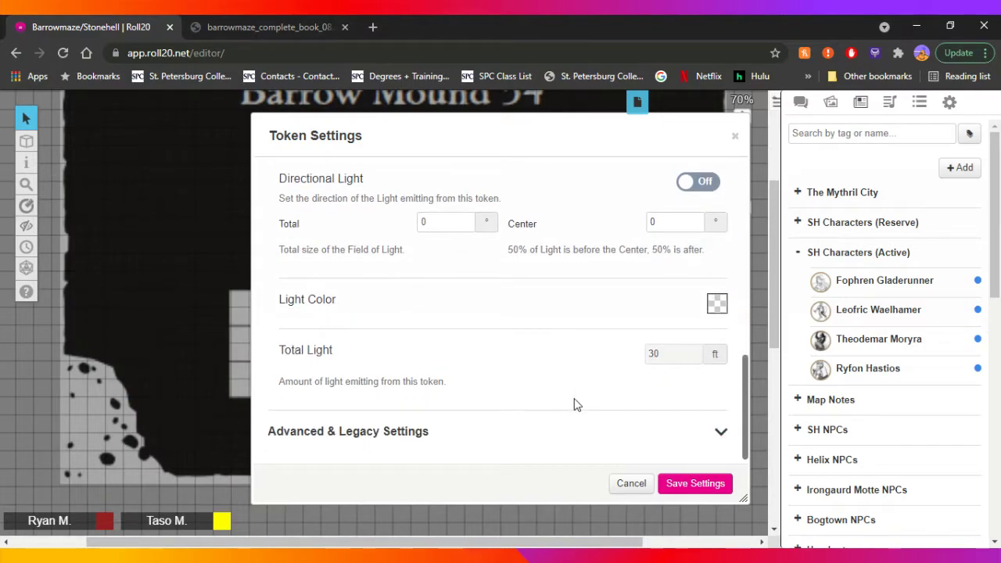
scroll(574, 404, "up", 10)
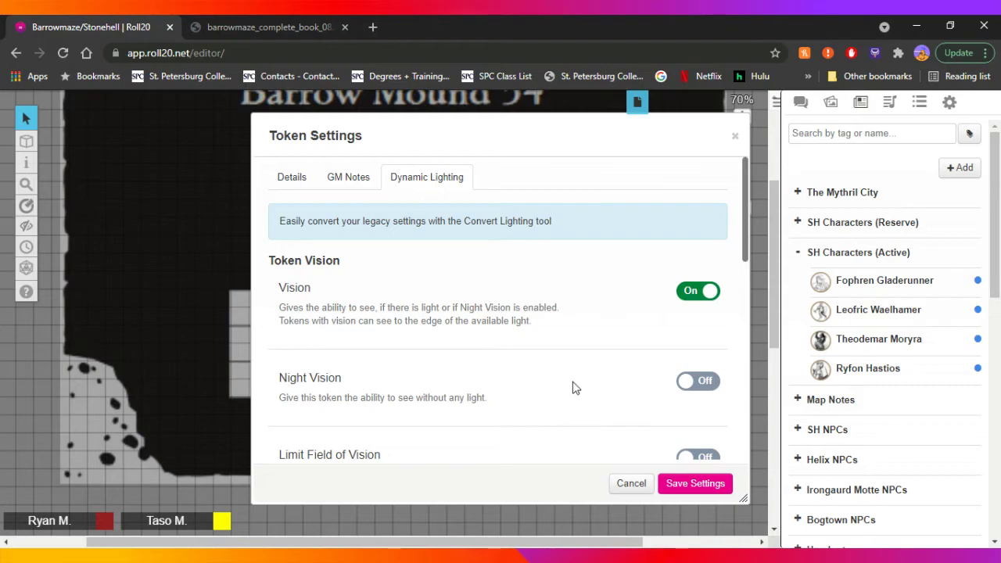
left_click(689, 484)
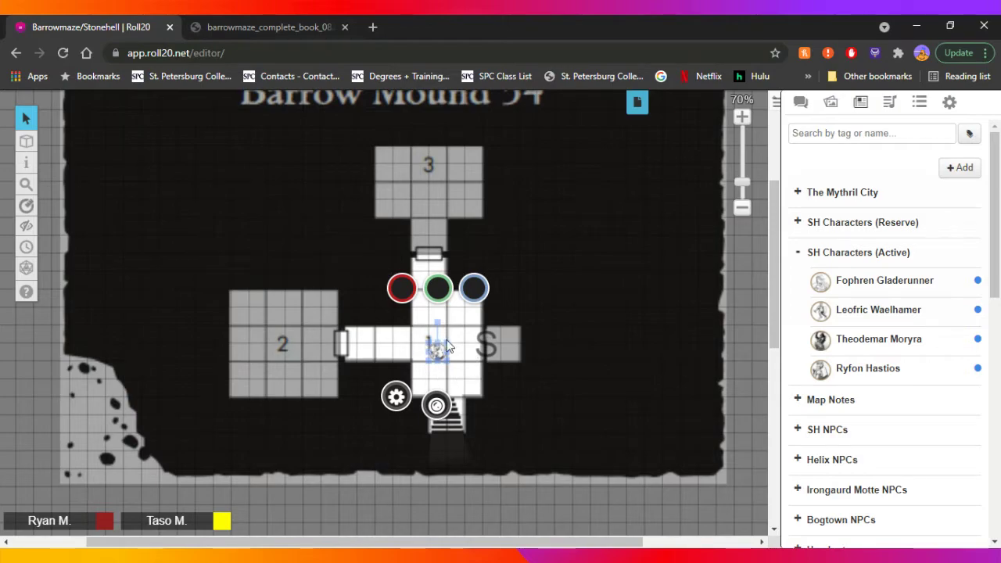
Test the light by moving the token into the west corridor, into room 2, and back to the upper part of room 1
left_click(522, 322)
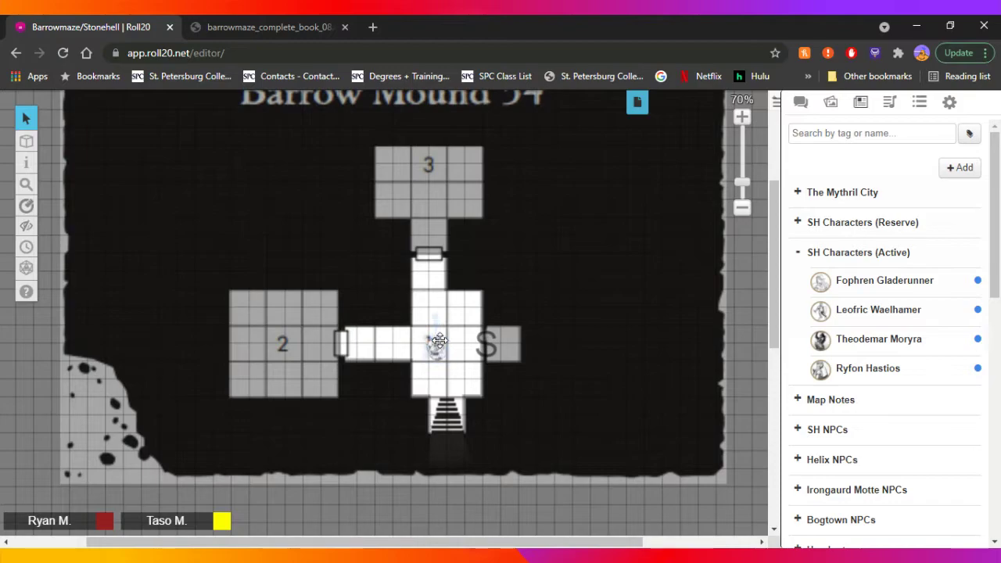
left_click_drag(439, 319, 383, 349)
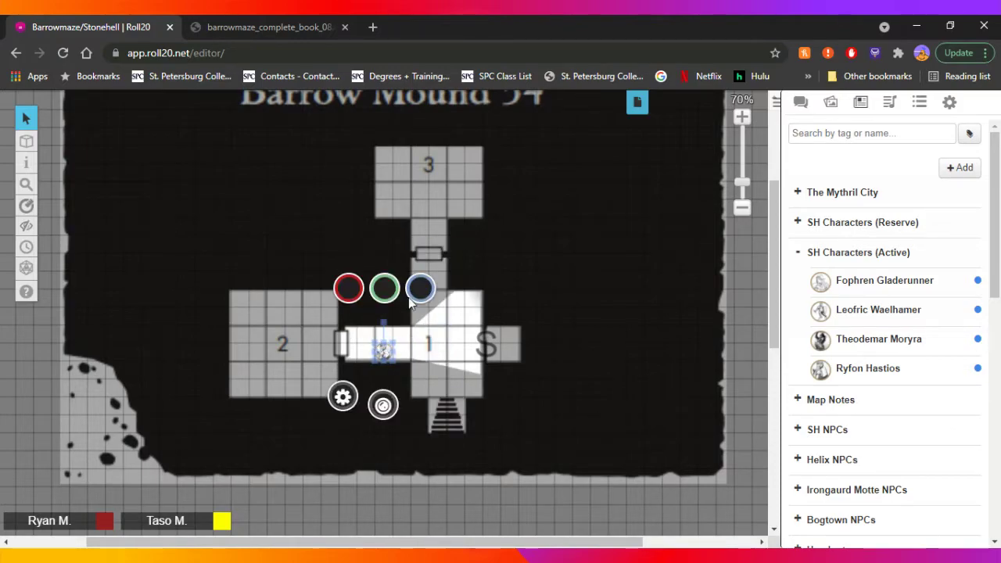
left_click_drag(383, 349, 292, 348)
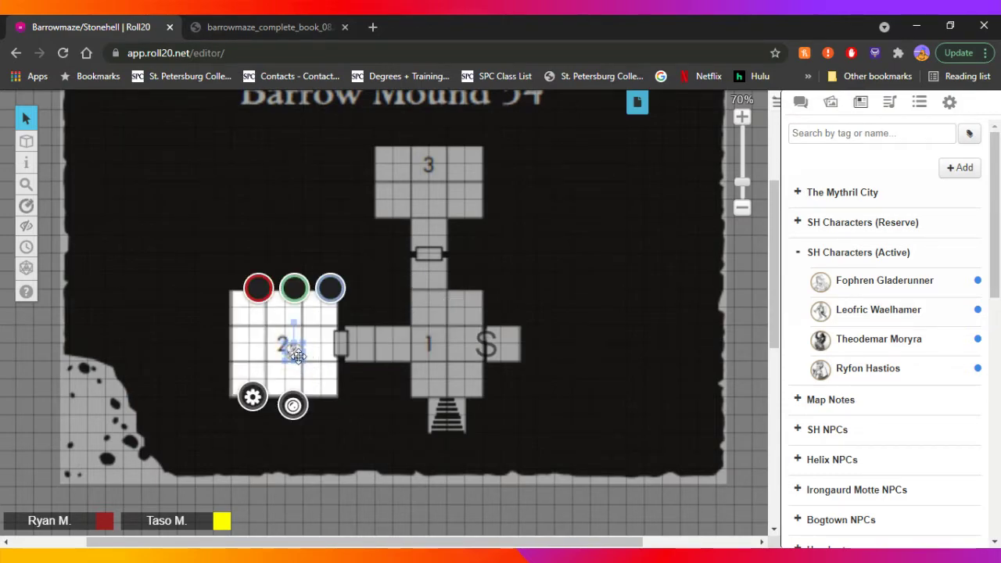
left_click_drag(292, 348, 436, 297)
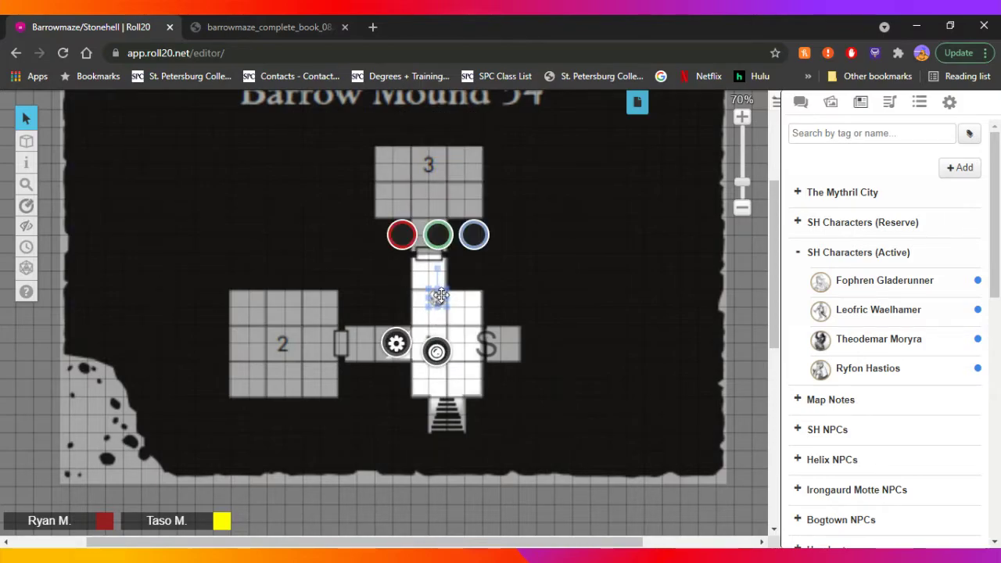
Place the third character listed under SH Characters (Active) in room 2 near the door
left_click_drag(882, 345, 317, 342)
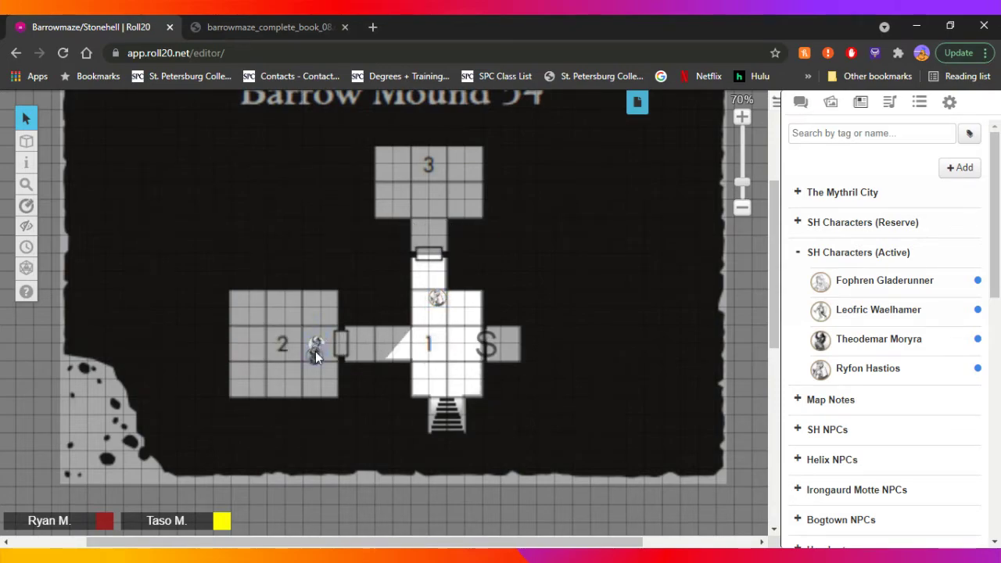
left_click(316, 351)
Preview the room 1 token's line of sight while moving it around the room, and preview that of the room 2 token
left_click(436, 306)
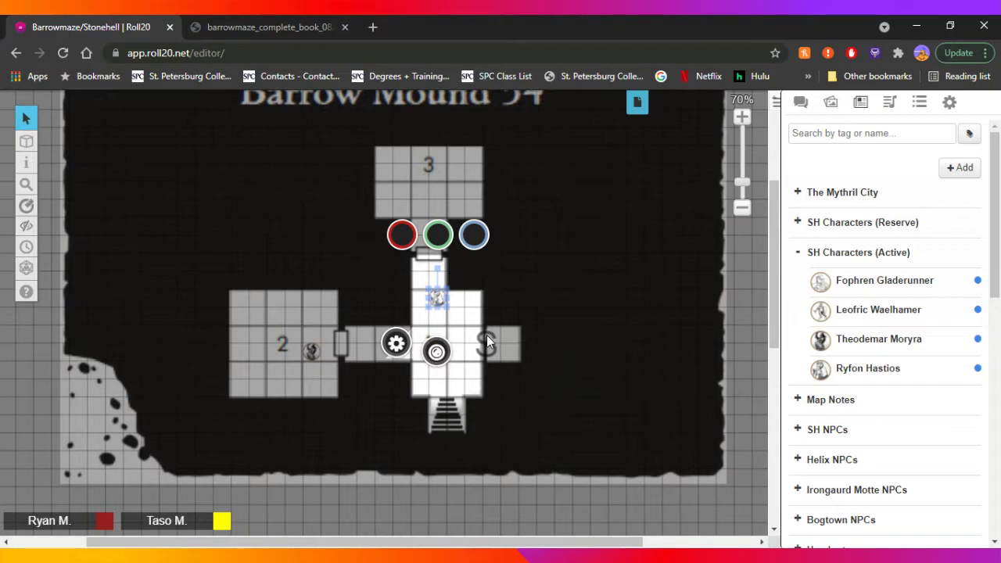
key("ctrl+l")
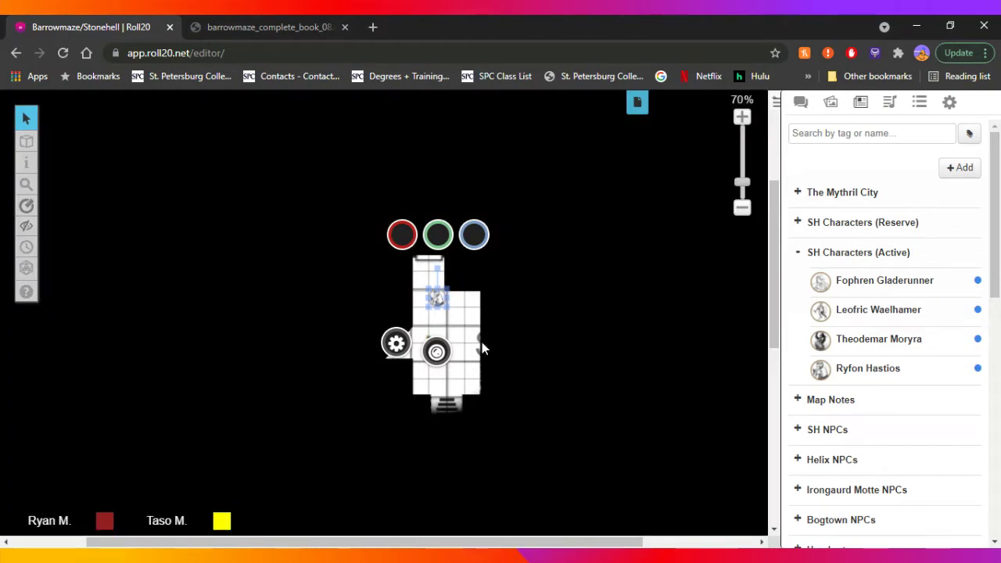
left_click(465, 327)
left_click(436, 295)
key("ctrl+l")
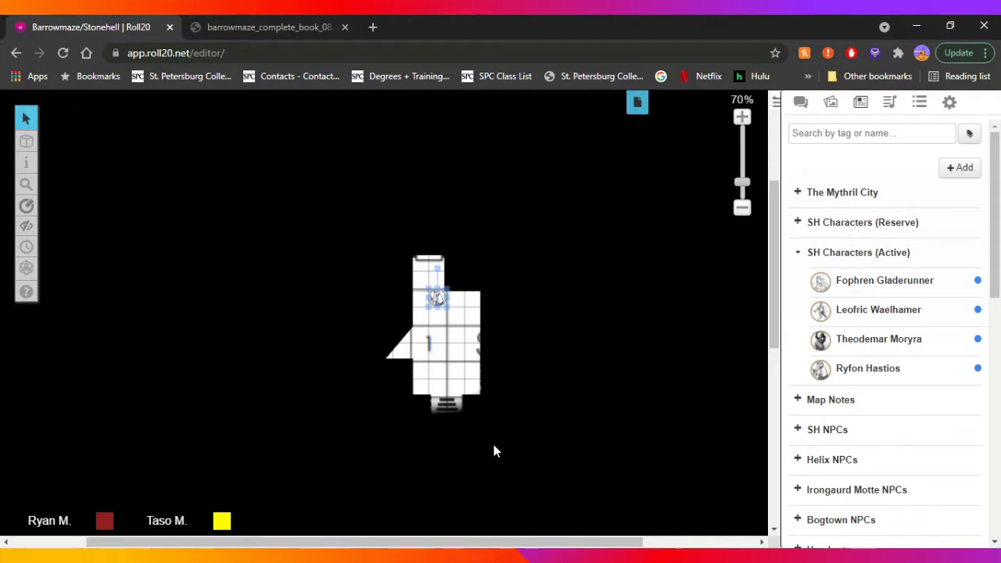
left_click_drag(436, 298, 393, 328)
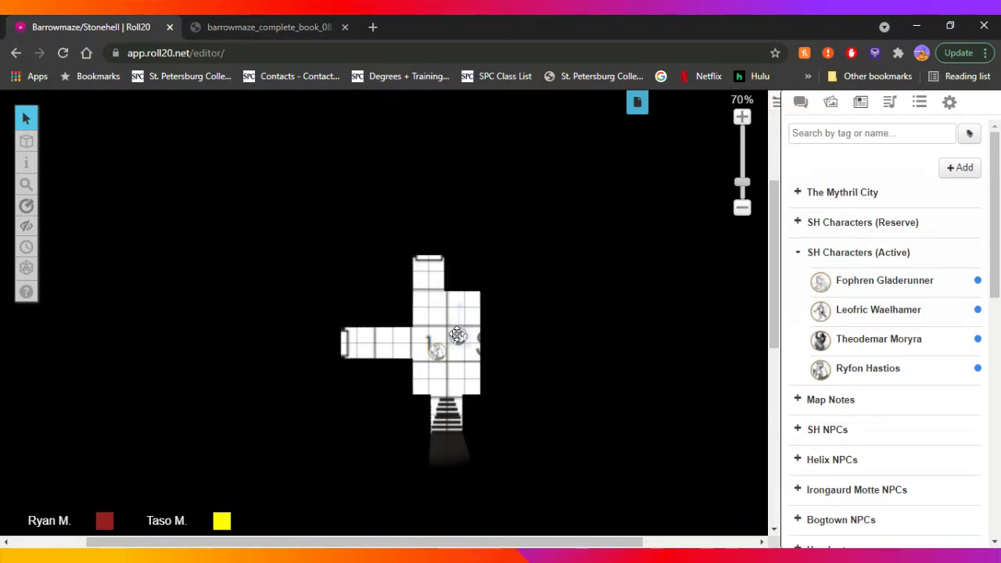
left_click(443, 315)
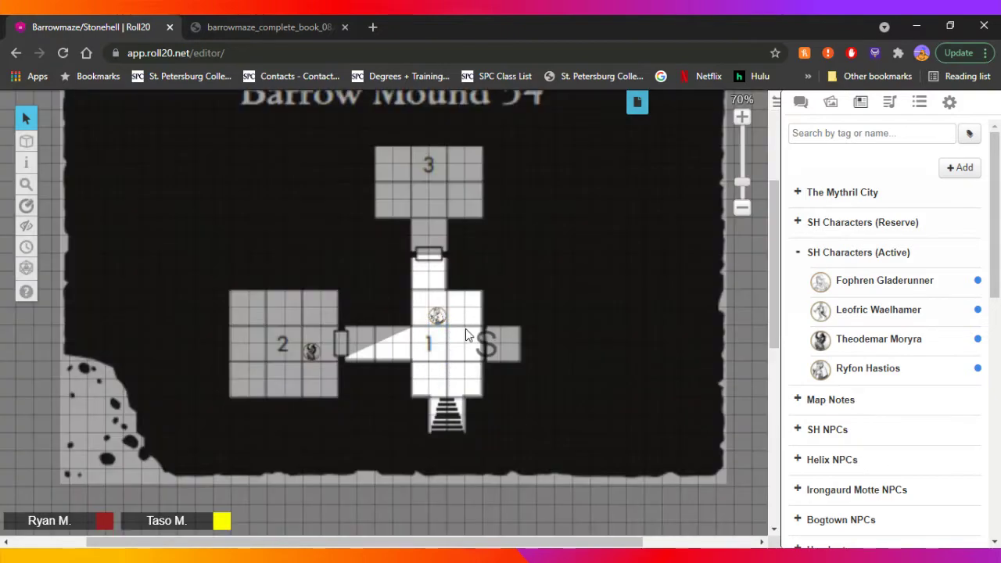
left_click(466, 330)
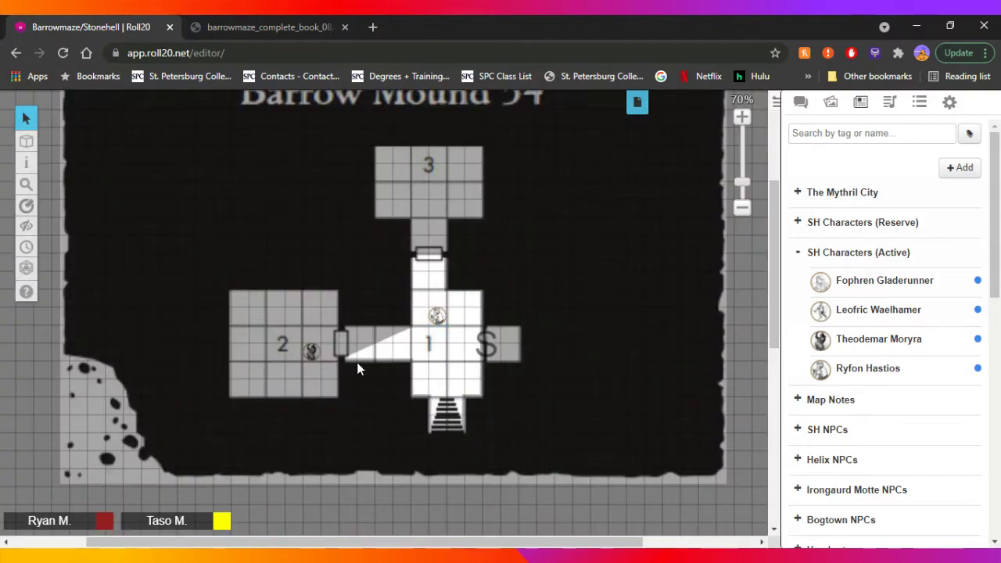
left_click(310, 351)
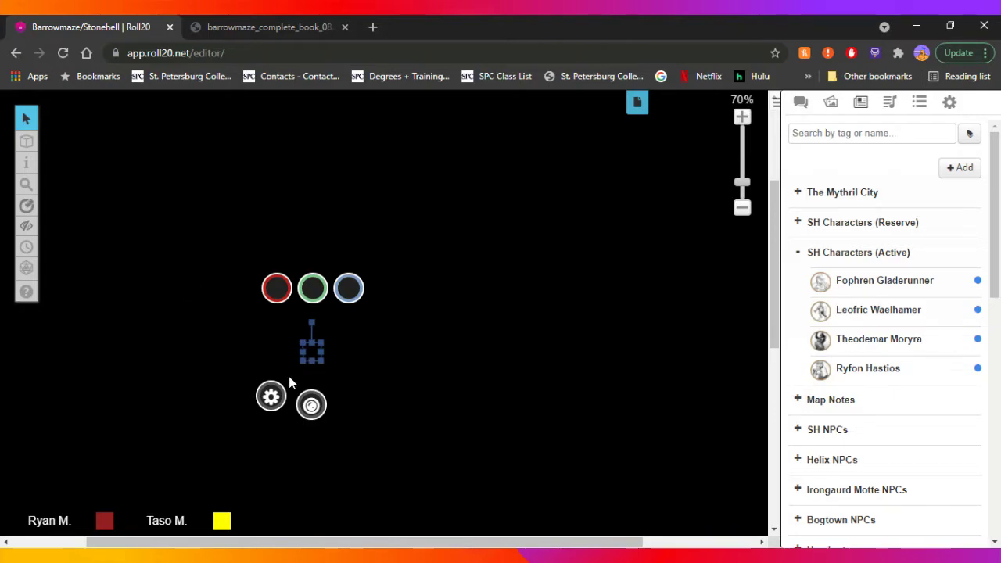
left_click(374, 357)
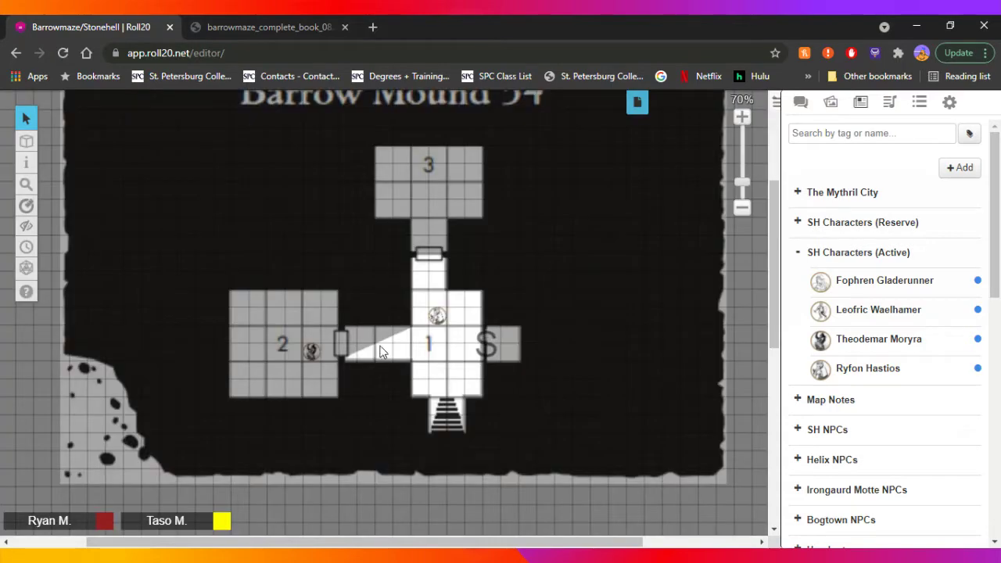
Switch to the Dynamic Lighting layer and move the door barrier of room 2 out of the doorway to below the corridor
mouse_move(26, 141)
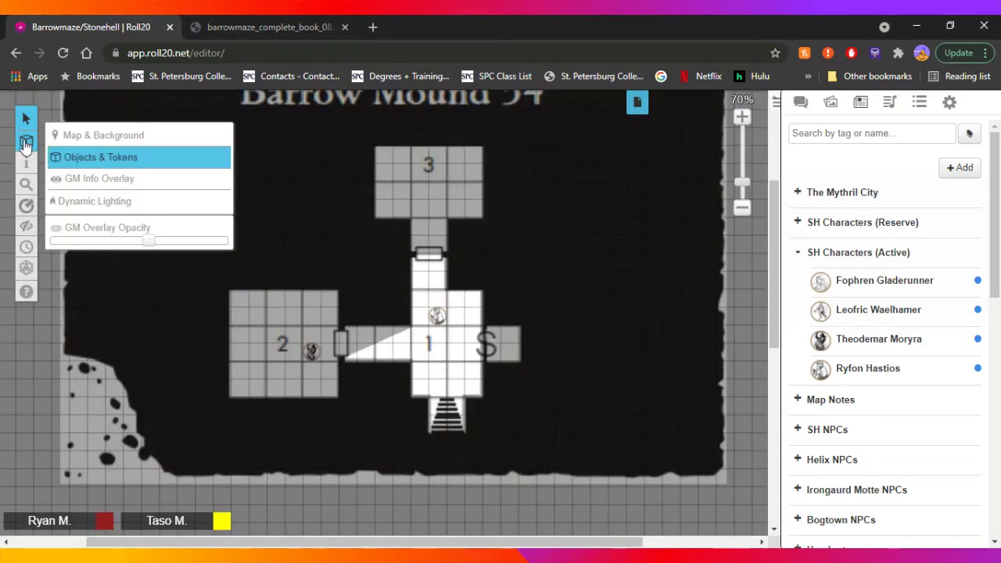
left_click(90, 198)
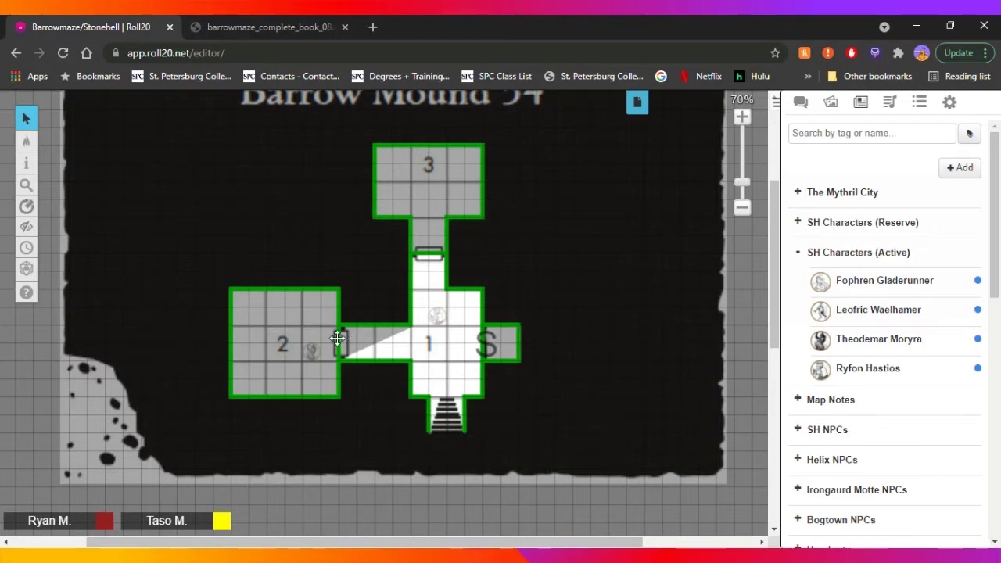
left_click(337, 338)
left_click_drag(337, 338, 369, 395)
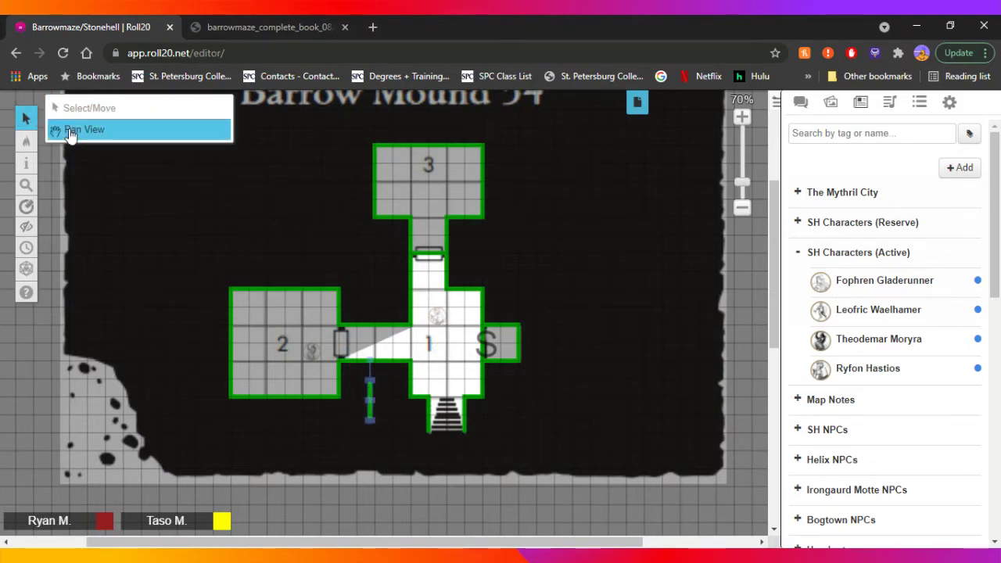
Return to the Objects & Tokens layer and move the light-emitting token from room 1 into the east end of the west corridor
mouse_move(28, 146)
left_click(126, 160)
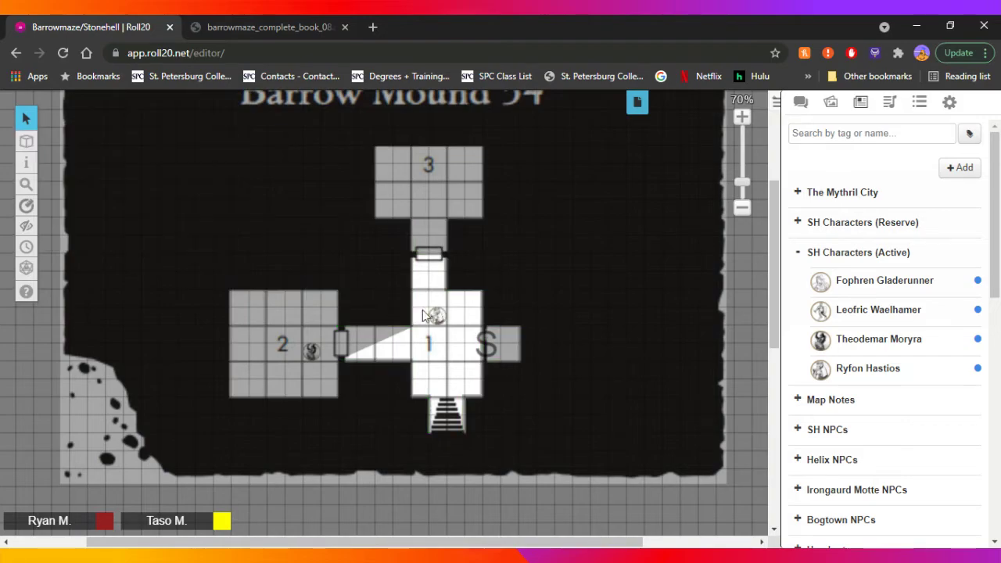
left_click(435, 346)
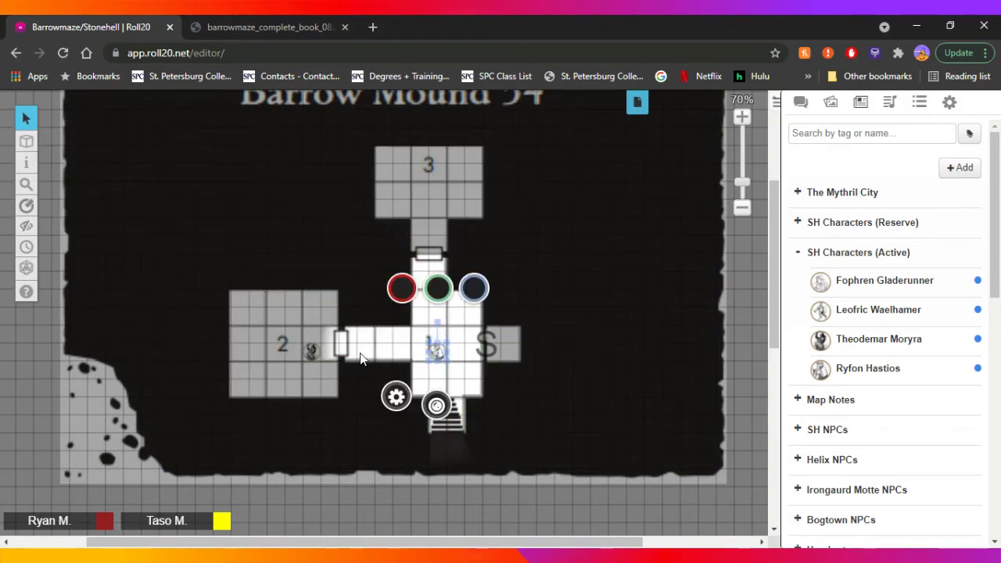
left_click_drag(435, 346, 400, 348)
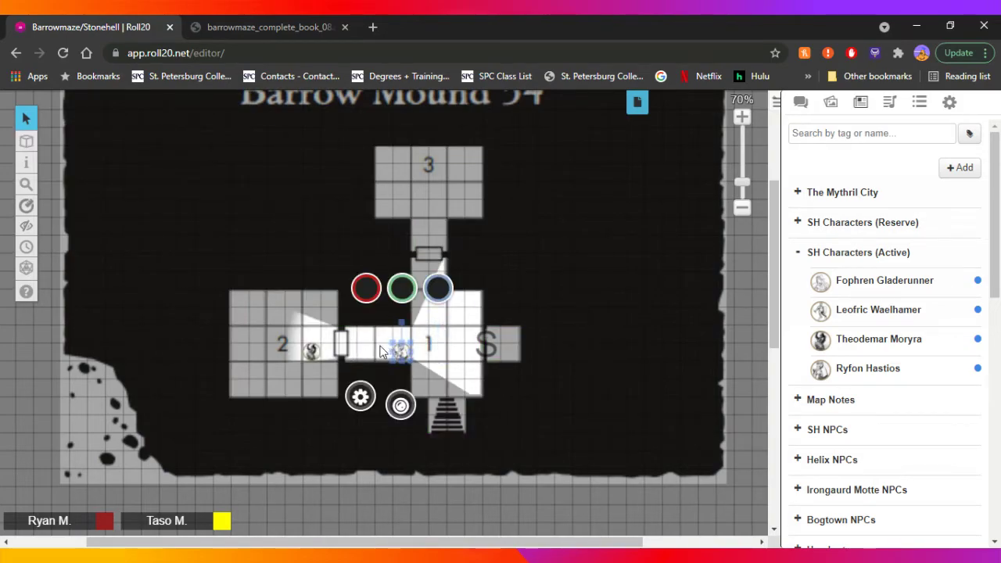
Preview the room 2 token's line of sight and move the token one square toward the open doorway
left_click(312, 352)
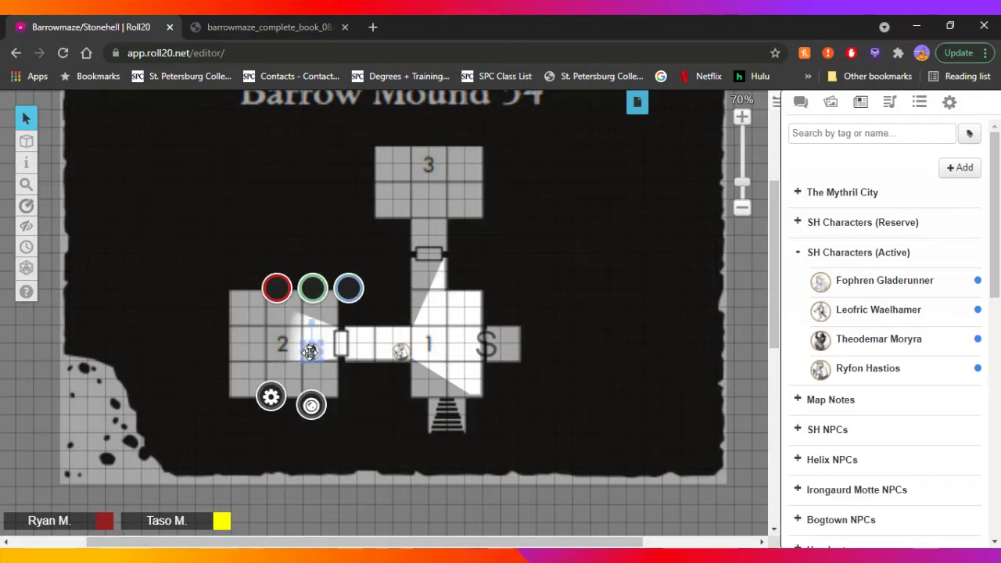
key("ctrl+l")
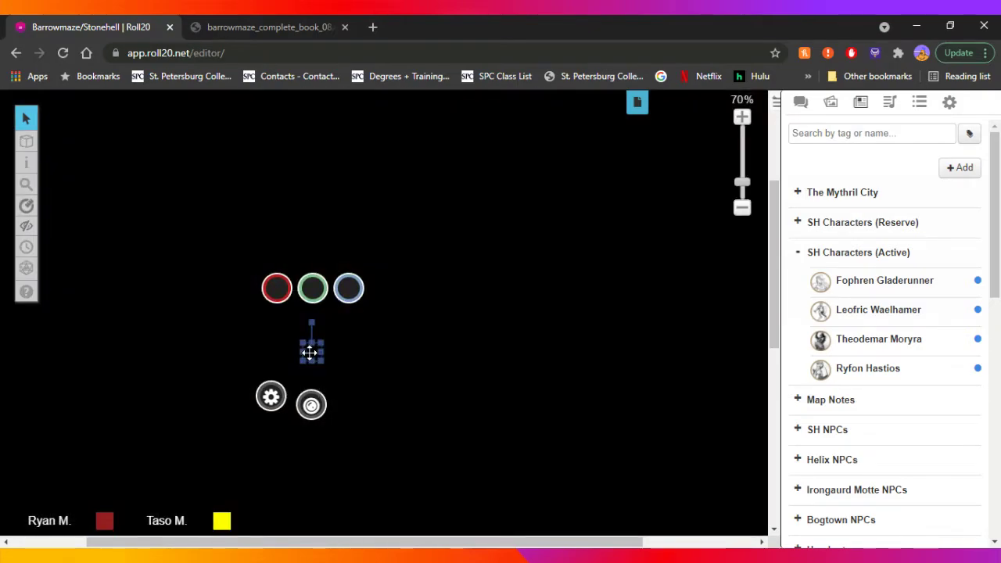
left_click_drag(310, 353, 338, 354)
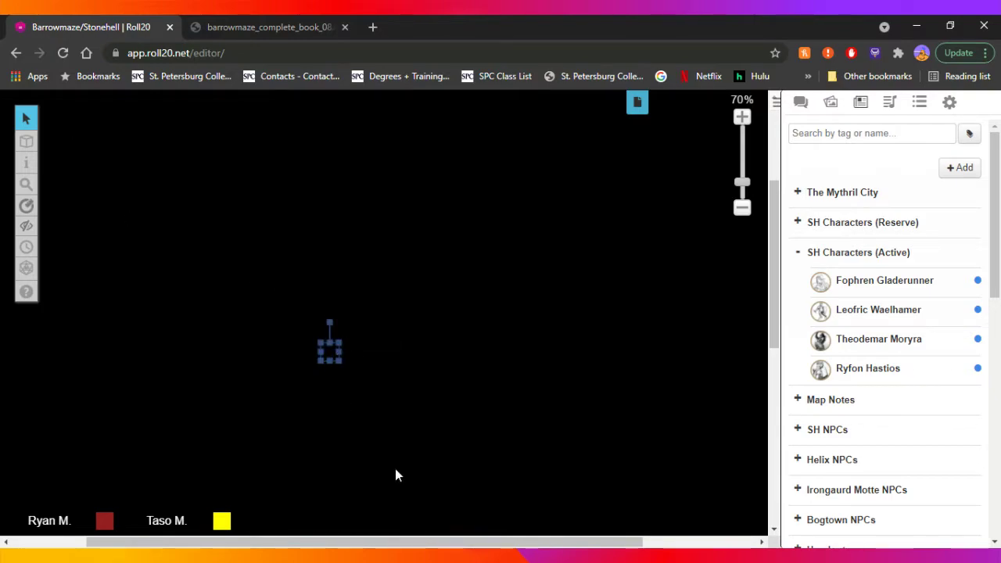
left_click(361, 394)
Turn on Vision in the Dynamic Lighting settings of the room 2 token and save them
left_click(329, 350)
left_click(296, 398)
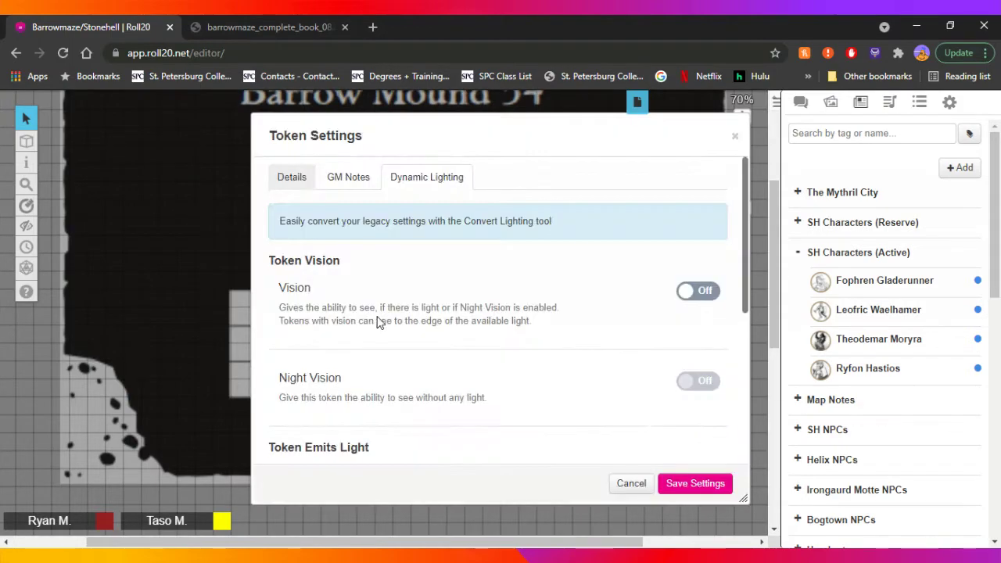
left_click(696, 292)
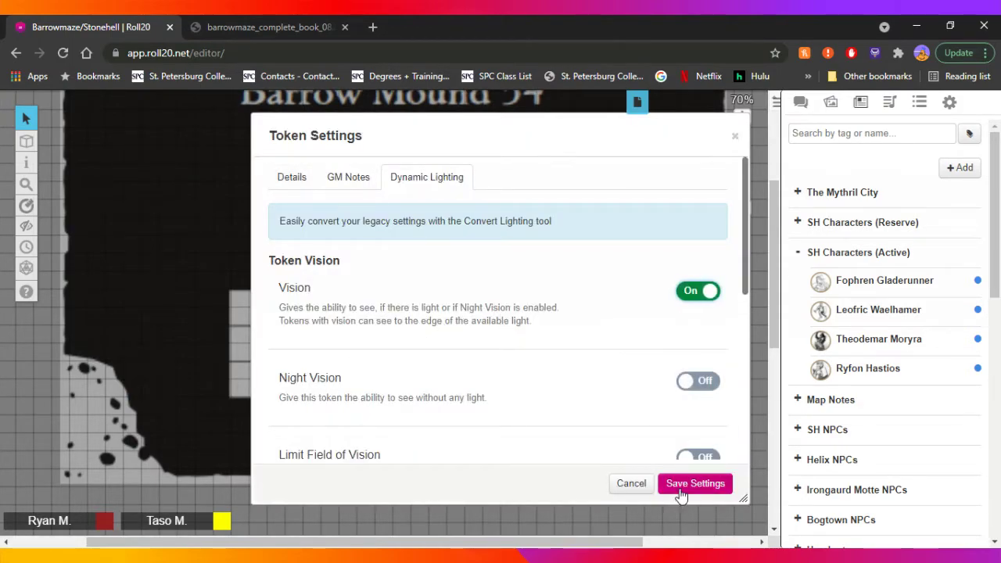
left_click(688, 483)
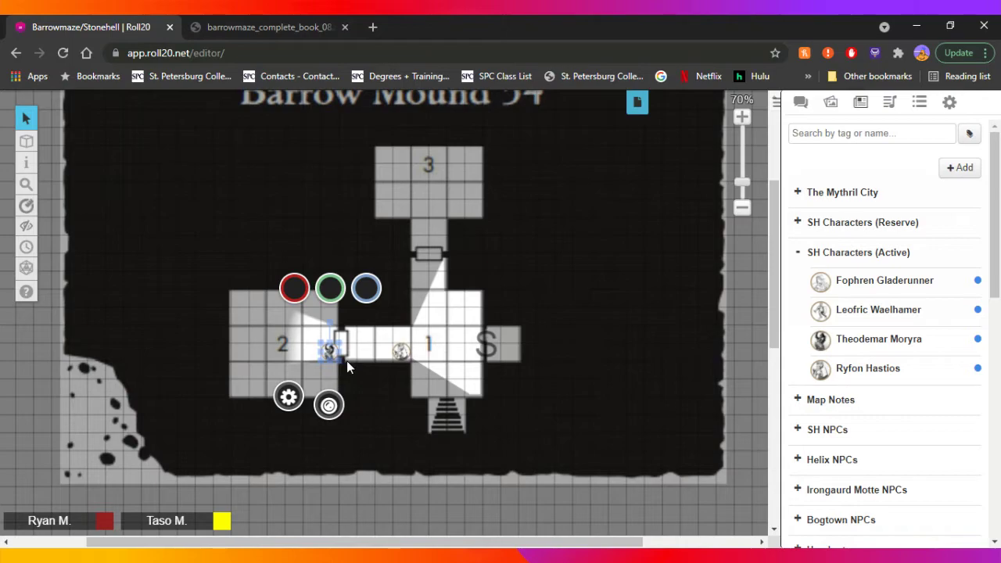
Preview the room 2 token's line of sight from several squares near the open doorway, leaving the token just west of the doorway
key("ctrl+l")
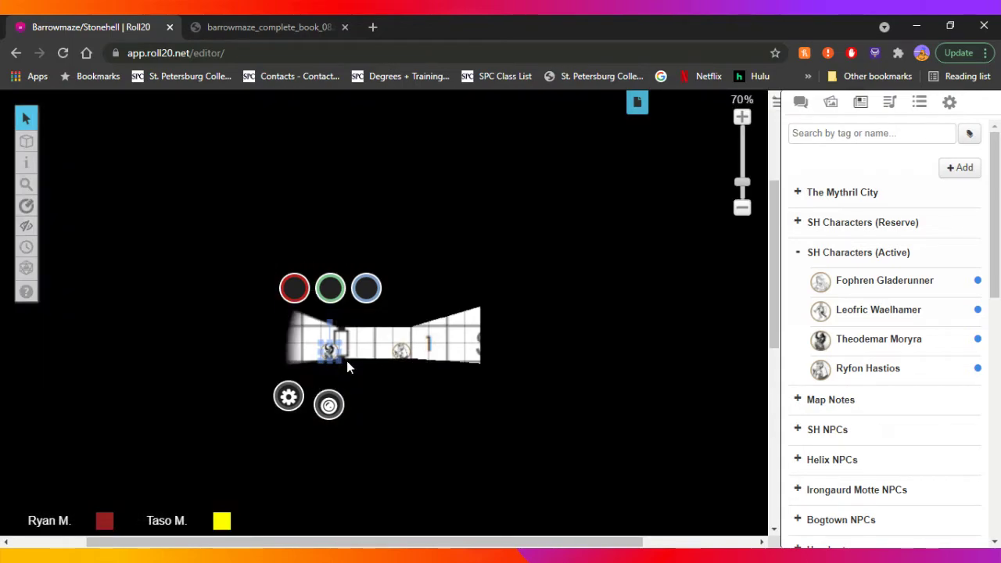
key("Left")
key("Left")
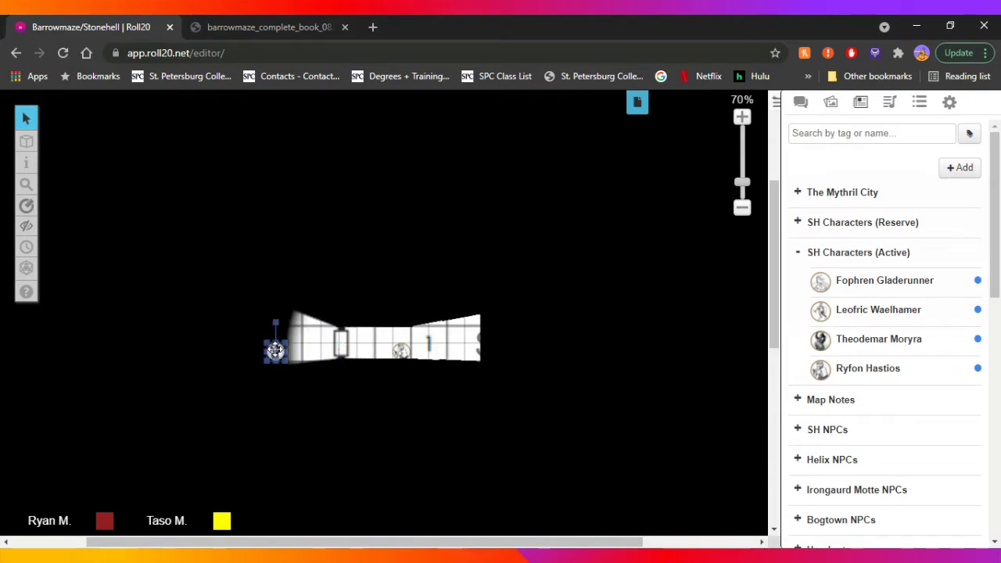
key("Right")
key("Right")
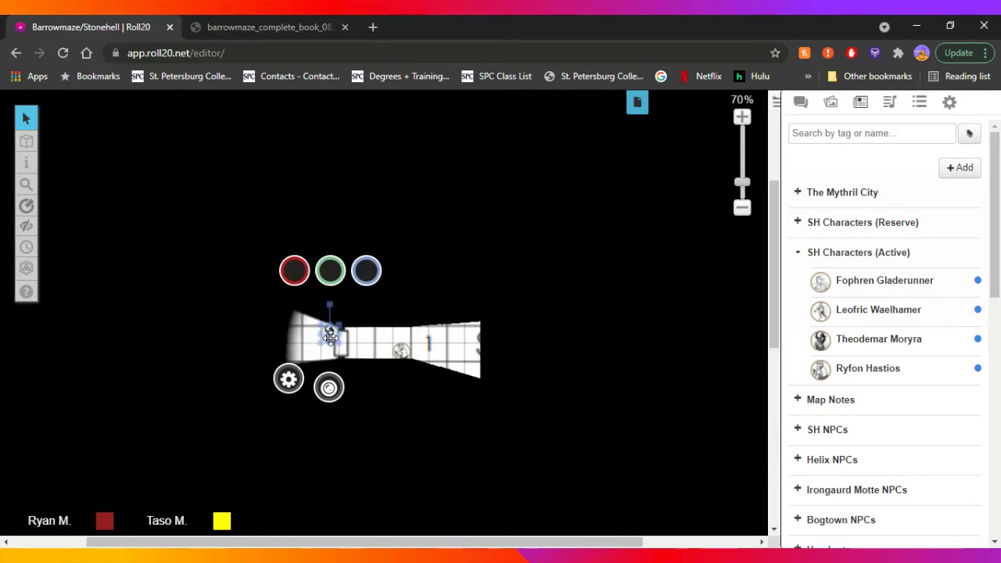
left_click(315, 350)
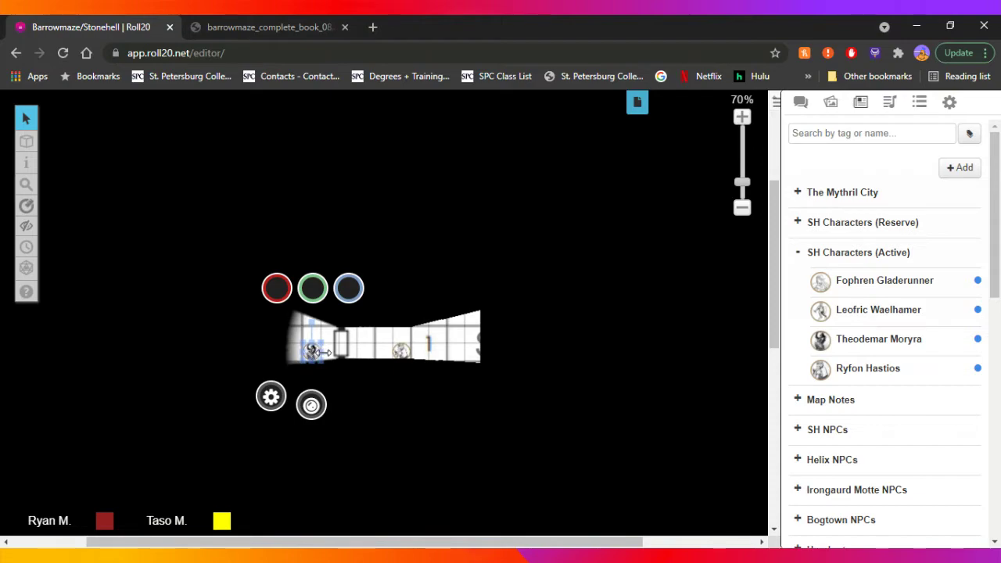
left_click(411, 290)
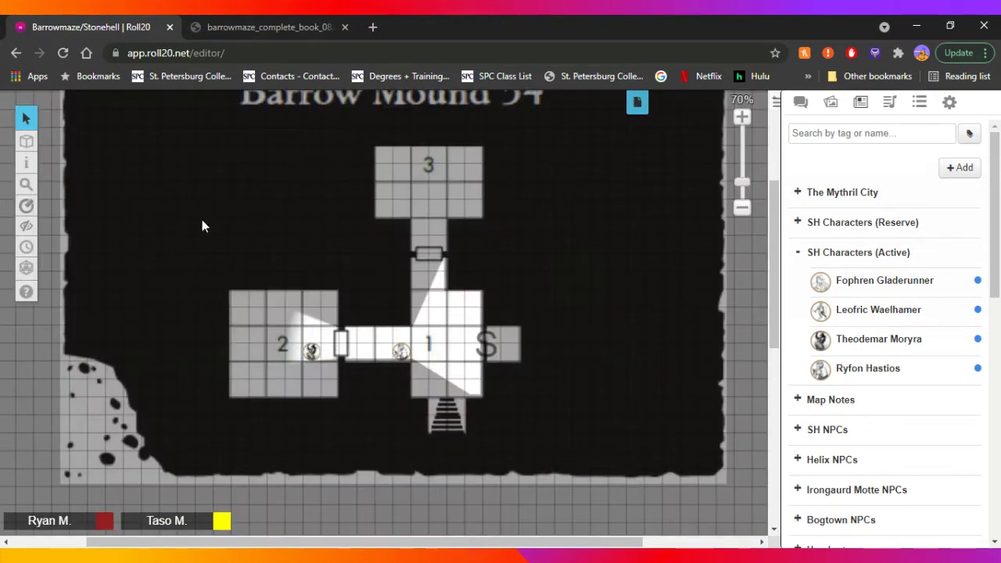
Switch to the Dynamic Lighting layer and move the loose door barrier below the corridor back into the doorway of room 2
mouse_move(26, 141)
left_click(74, 200)
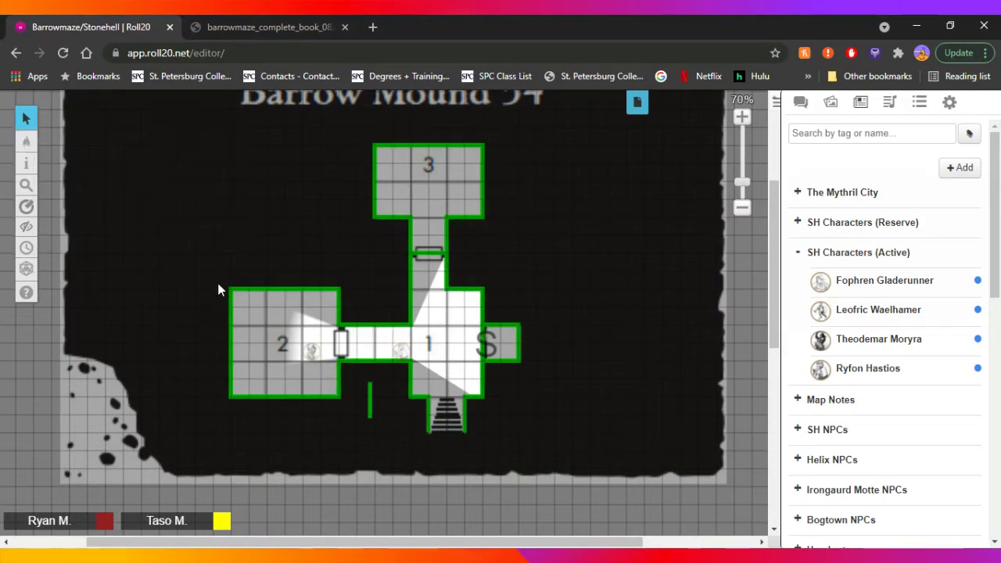
left_click(372, 416)
left_click_drag(368, 409, 344, 375)
left_click(369, 403)
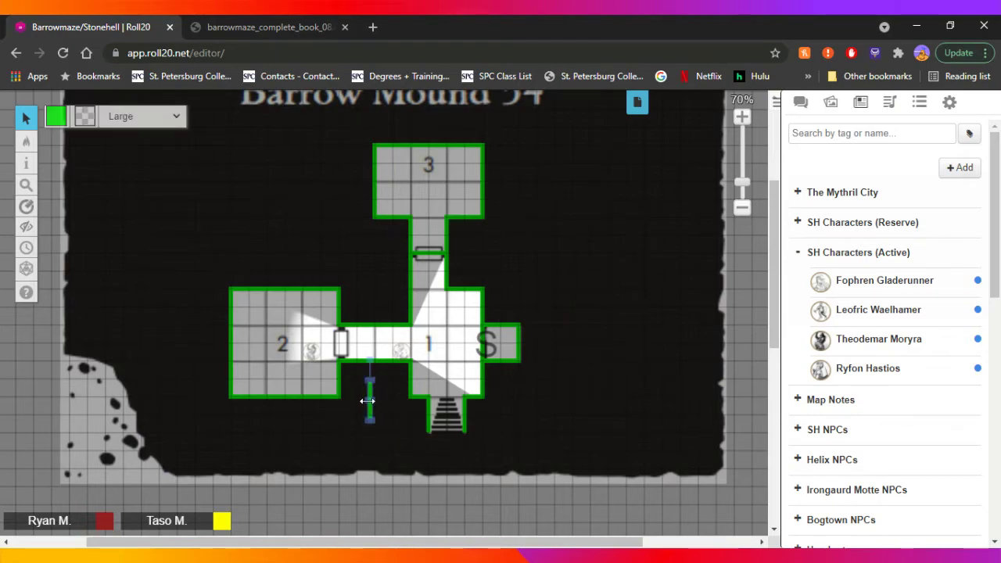
left_click(368, 409)
left_click(362, 383)
left_click(365, 397)
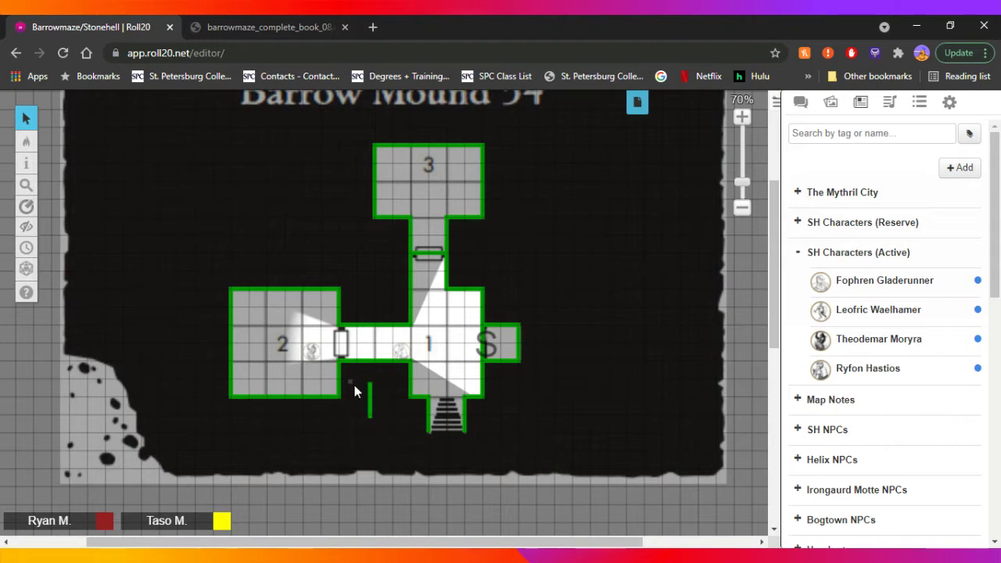
left_click(369, 402)
left_click_drag(371, 384, 341, 335)
left_click(375, 417)
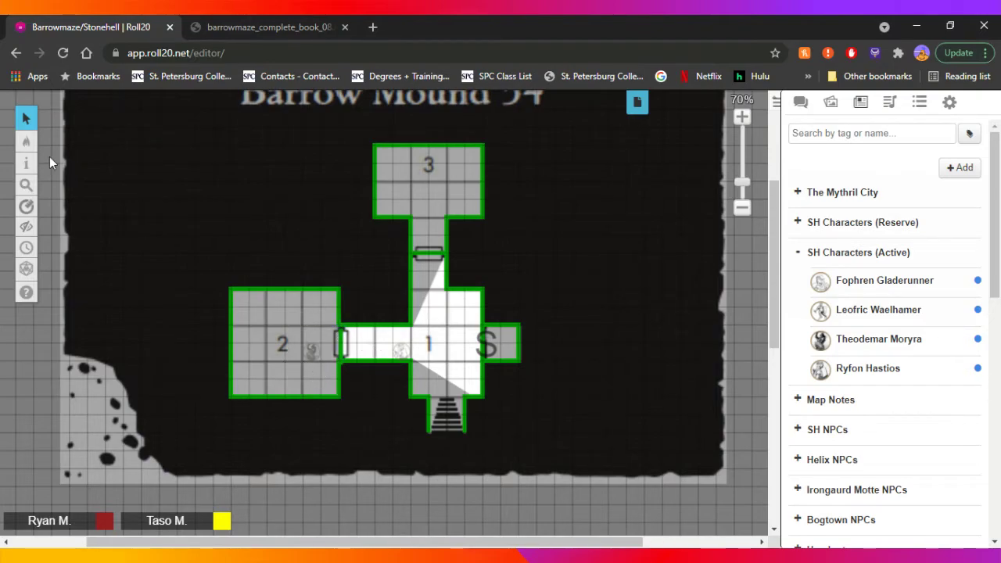
Return to the Objects & Tokens layer and move the light-emitting token to the closed north door, then into the east side of room 1
mouse_move(28, 144)
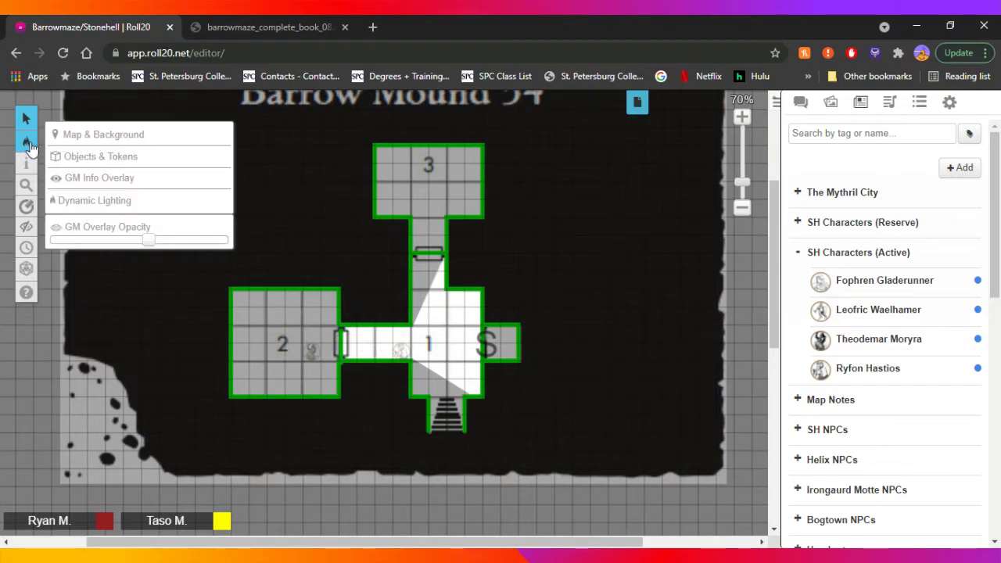
left_click(85, 161)
left_click_drag(415, 360, 437, 264)
left_click(436, 336)
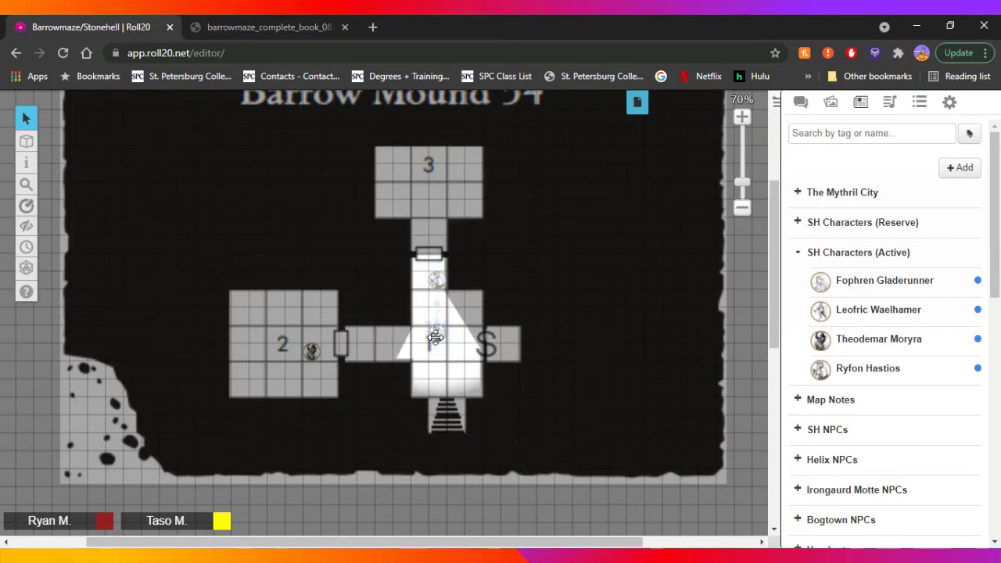
left_click(435, 336)
left_click_drag(436, 337, 459, 365)
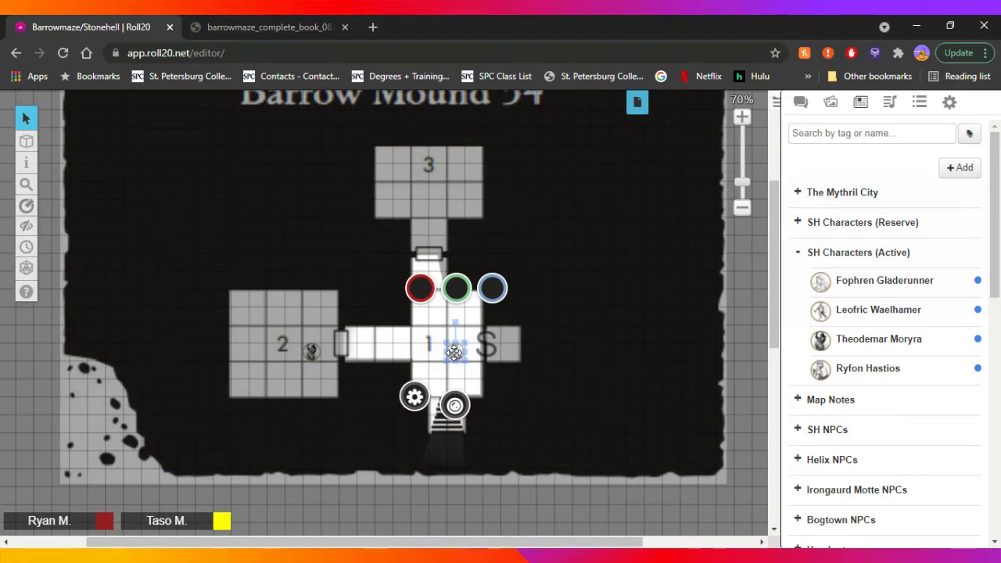
Delete the light-emitting token in room 1 and the other token in room 2
key("Delete")
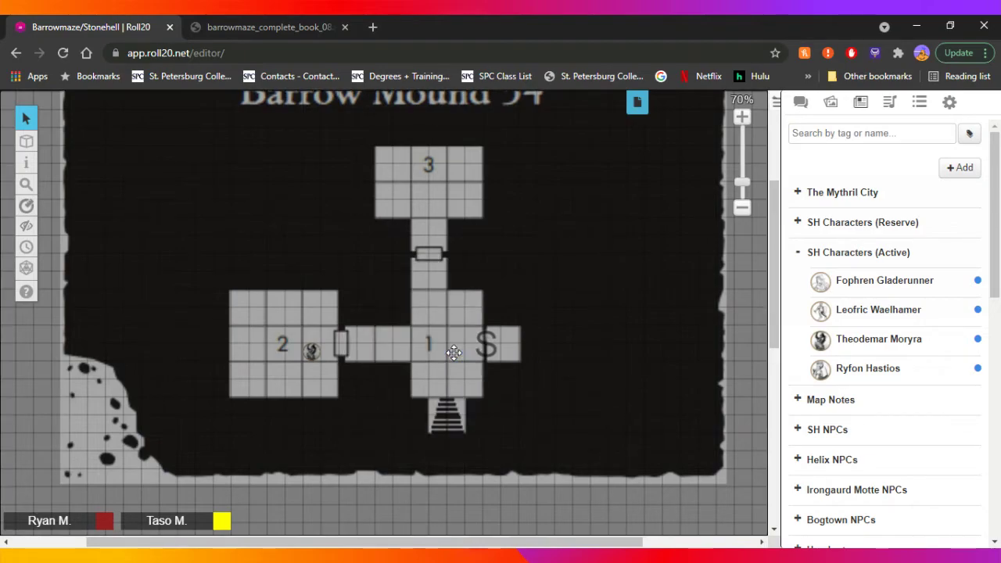
left_click(310, 345)
key("Delete")
Open the Mound #25 page from the campaign's page list
scroll(310, 345, "up", 5)
scroll(309, 344, "down", 2)
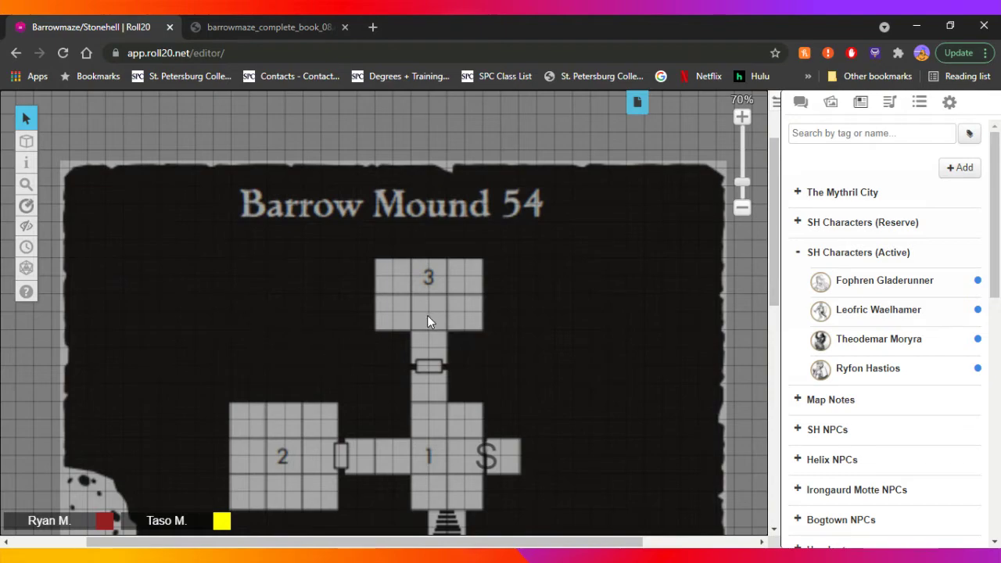
scroll(575, 351, "down", 1)
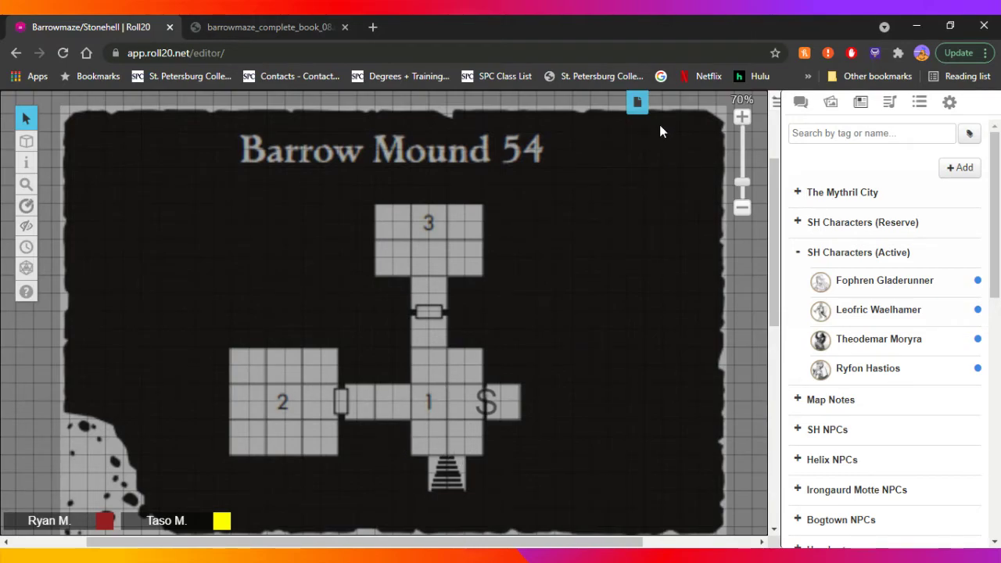
left_click(638, 110)
scroll(380, 240, "down", 5)
scroll(357, 228, "down", 10)
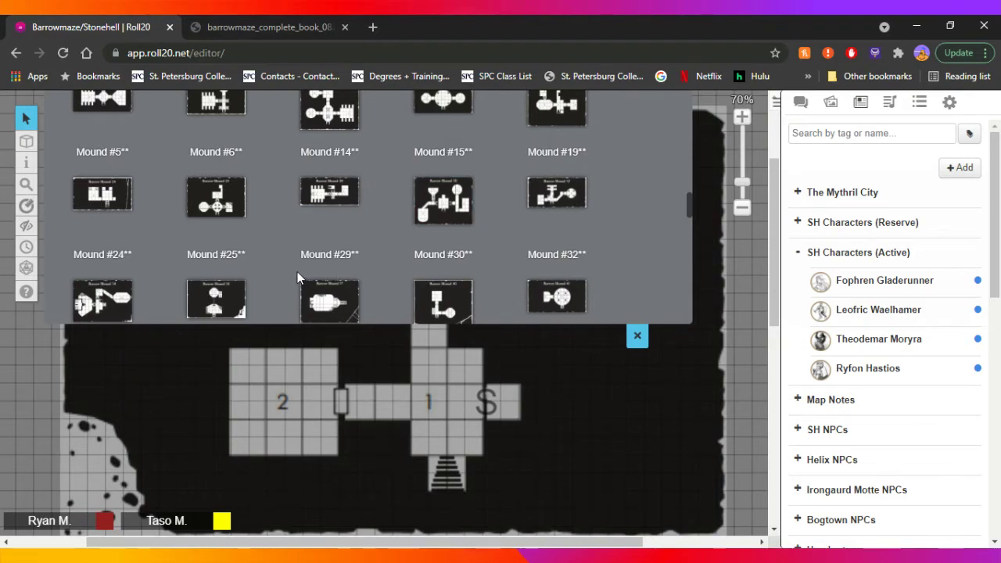
left_click(222, 197)
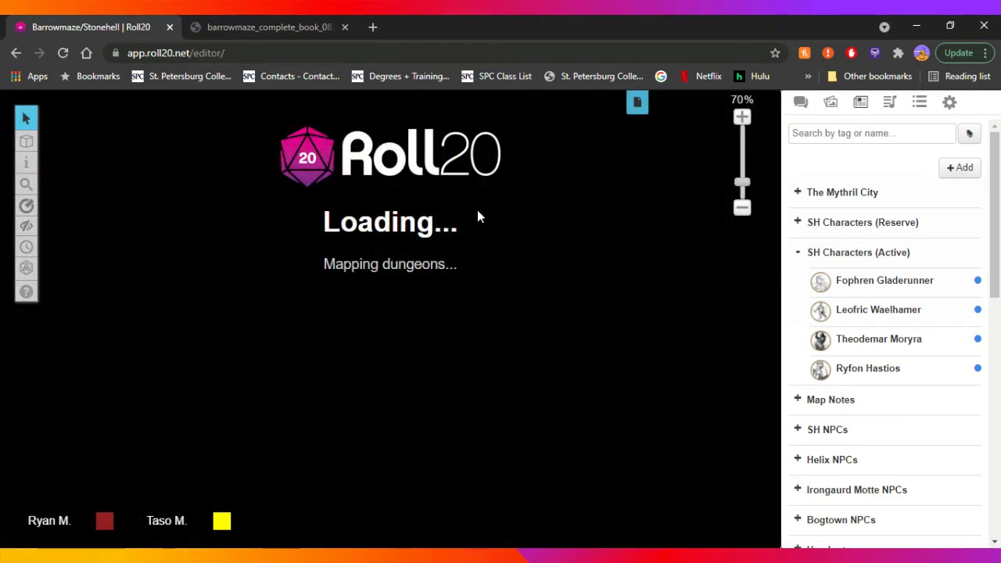
scroll(512, 336, "down", 1)
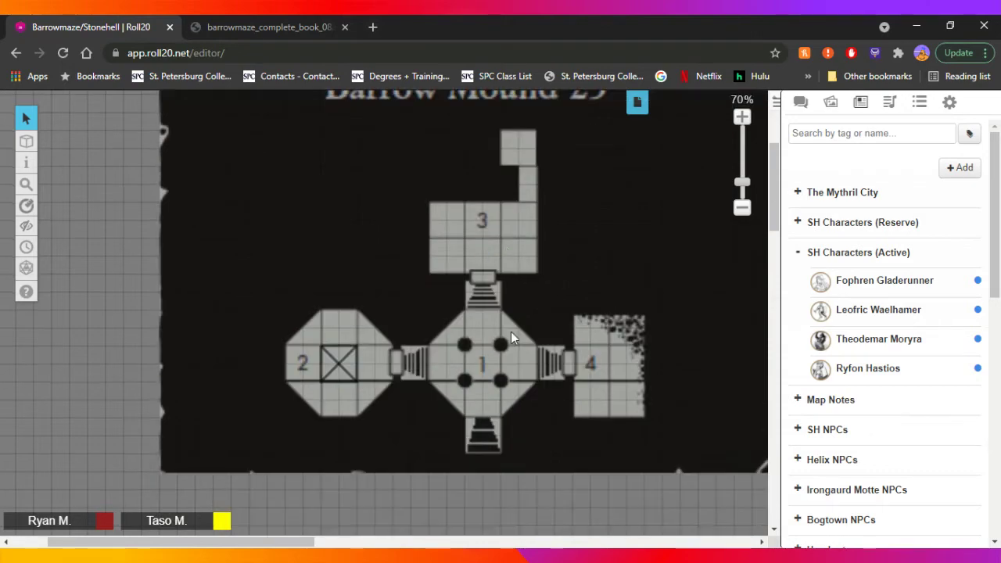
Examine the wall and pillar barriers on the Dynamic Lighting layer and the Draw Shape tool used for them, then return to Select/Move
mouse_move(25, 141)
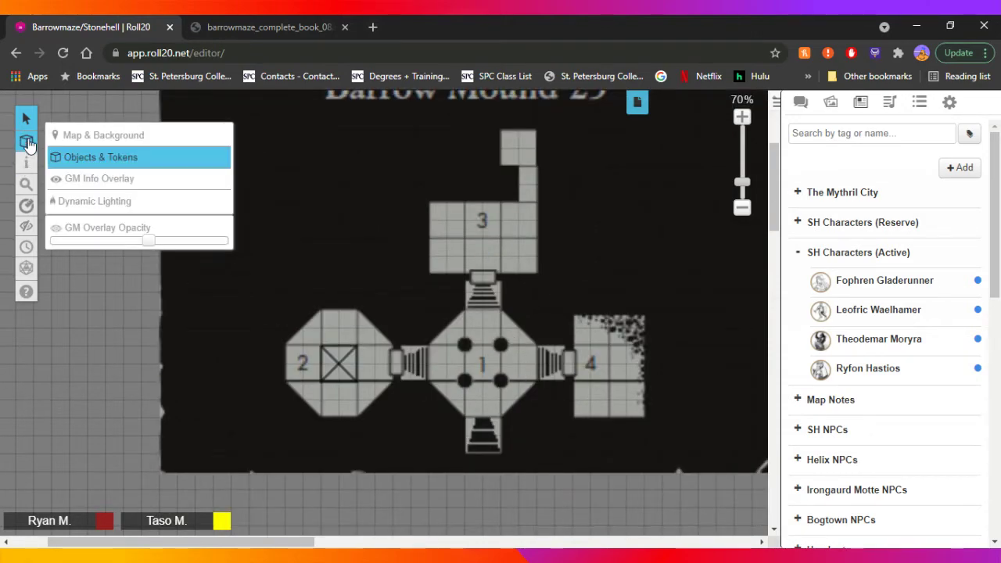
left_click(95, 201)
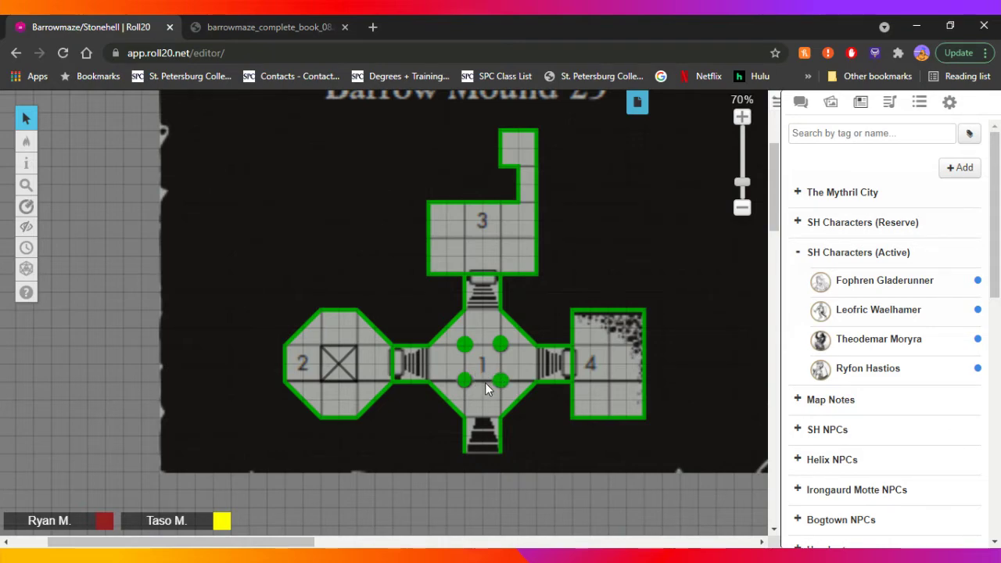
mouse_move(27, 142)
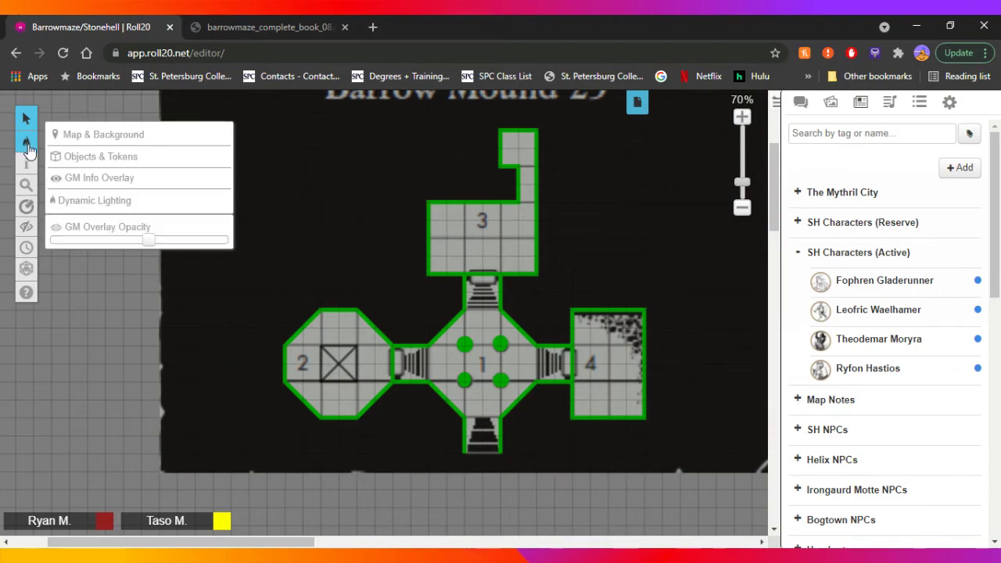
mouse_move(26, 163)
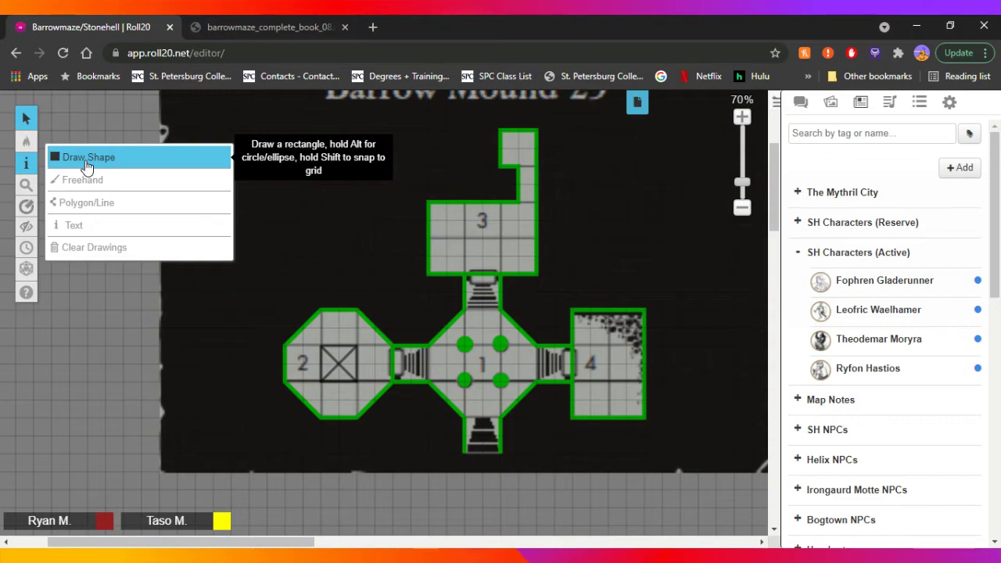
left_click(88, 164)
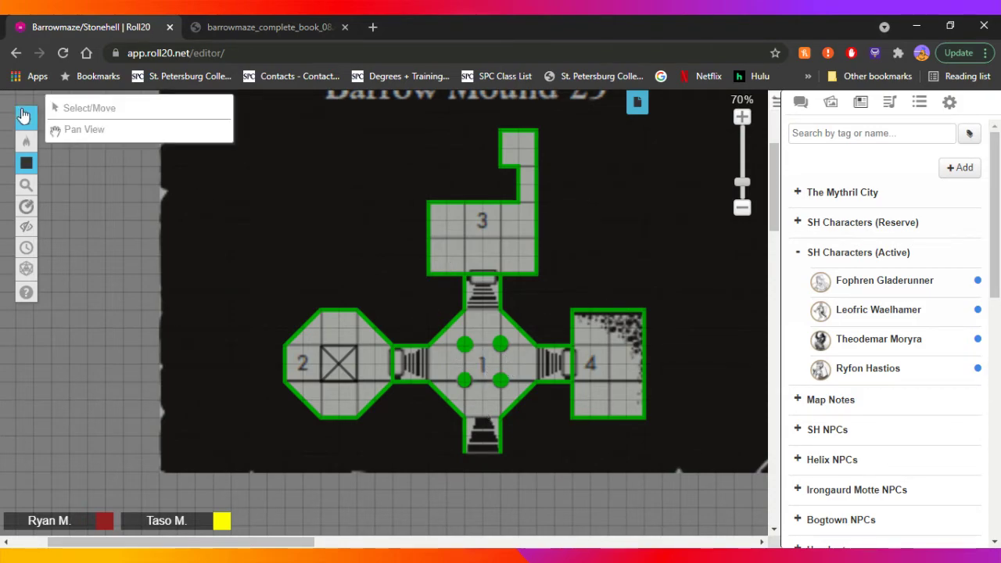
left_click(78, 105)
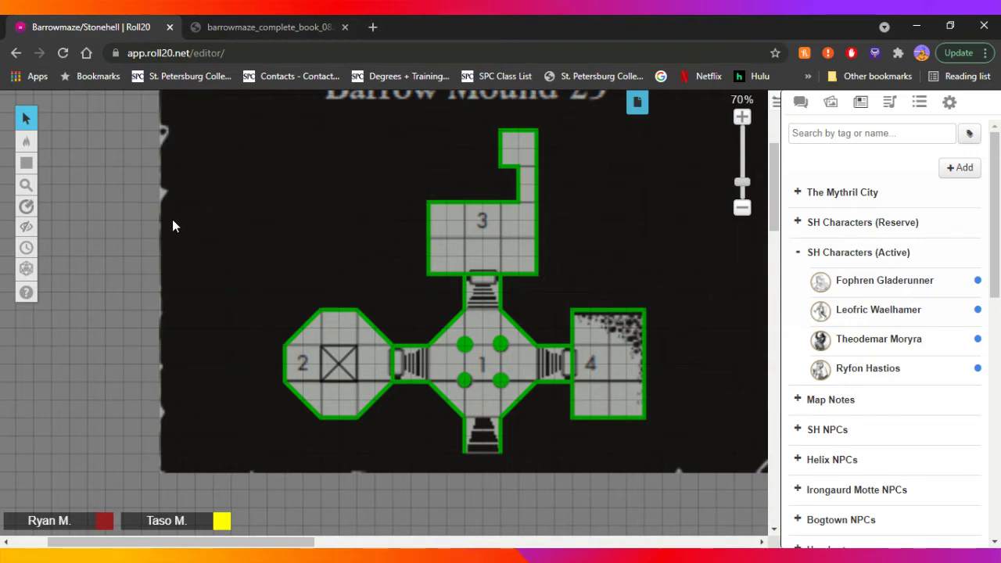
Return to the Objects & Tokens layer and place the fourth character of SH Characters (Active) at the east side of room 1
left_click(78, 157)
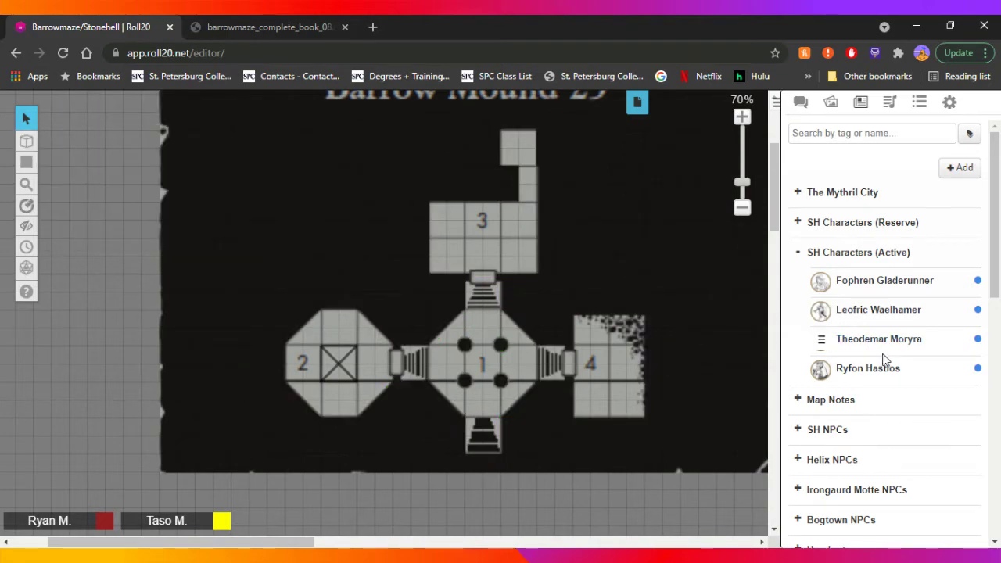
left_click_drag(874, 379, 530, 372)
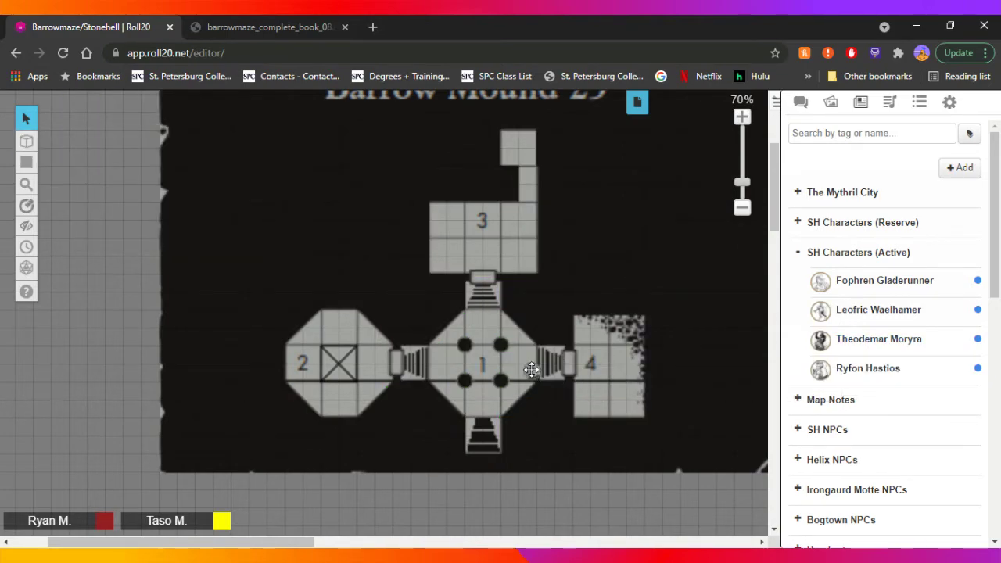
left_click(519, 373)
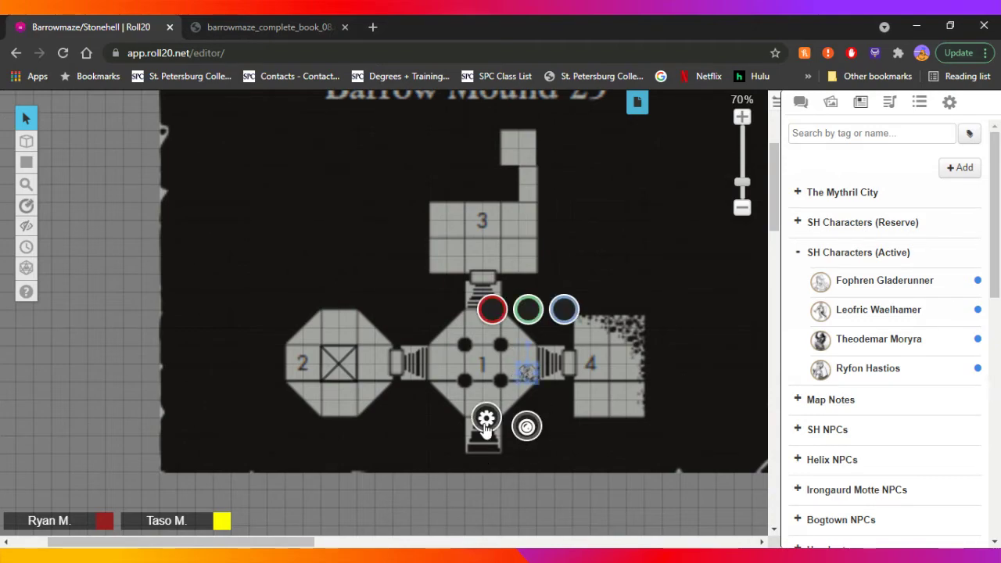
Turn on Vision and Bright Light with a distance of 30 ft in the new token's Dynamic Lighting settings and save them
left_click(487, 418)
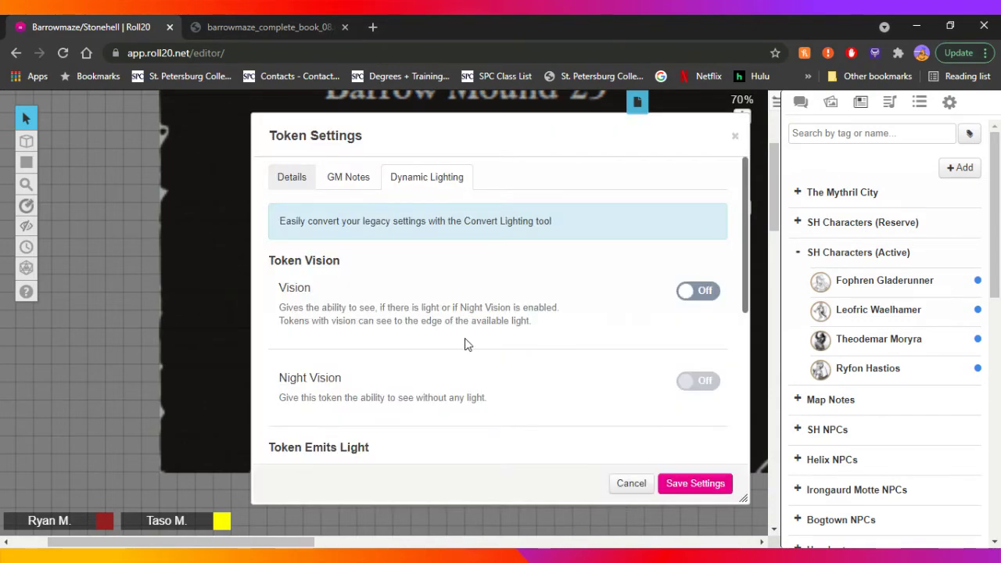
left_click(696, 290)
scroll(686, 310, "down", 4)
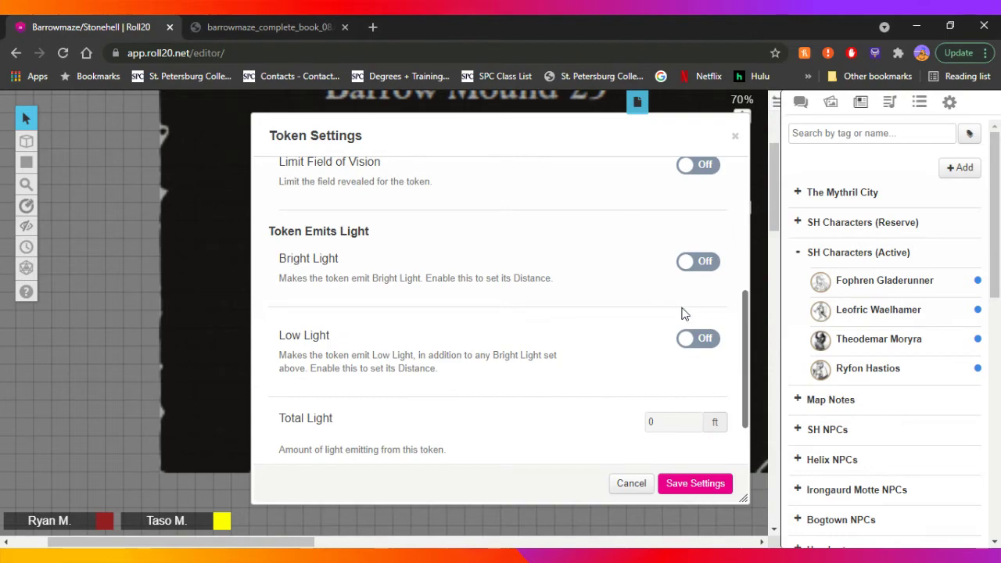
left_click(710, 261)
left_click_drag(670, 302, 600, 305)
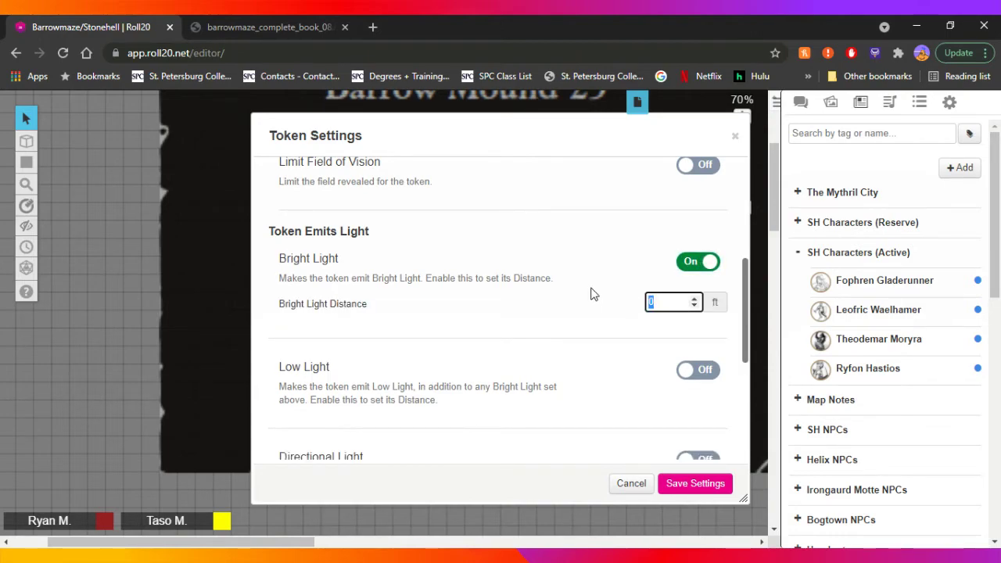
type("30")
left_click(592, 294)
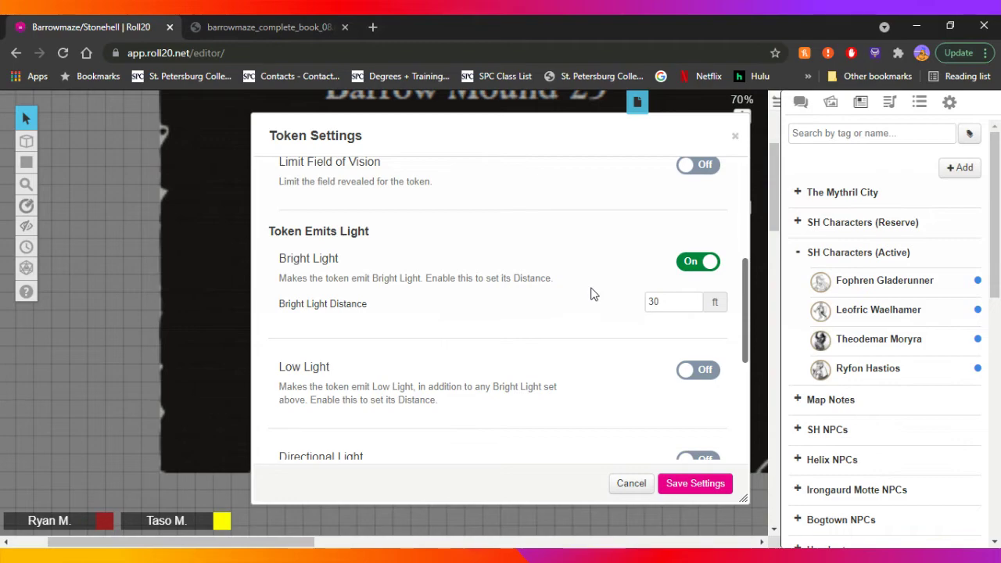
left_click(695, 483)
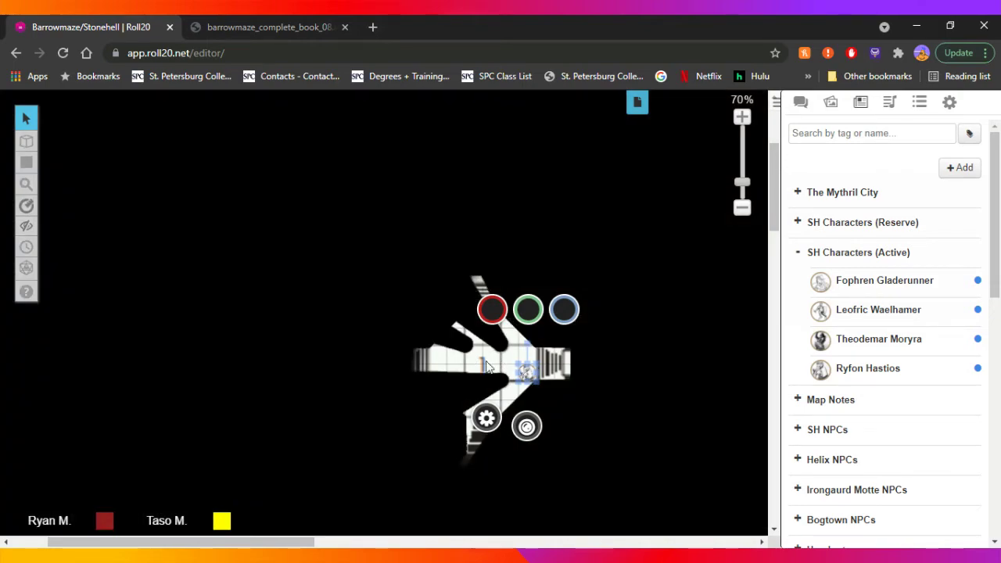
Preview the token's line of sight from the west side of room 1 and from between the four pillars, then remove the token
left_click_drag(523, 374, 452, 374)
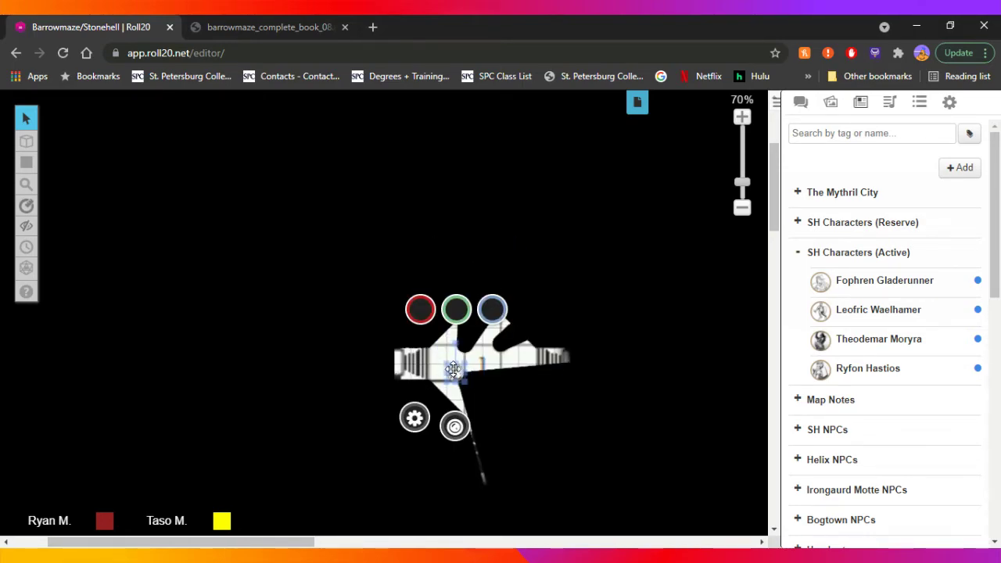
left_click(485, 353)
left_click(484, 353)
mouse_move(494, 357)
left_mouse_down()
mouse_move(484, 394)
mouse_move(486, 358)
left_mouse_up()
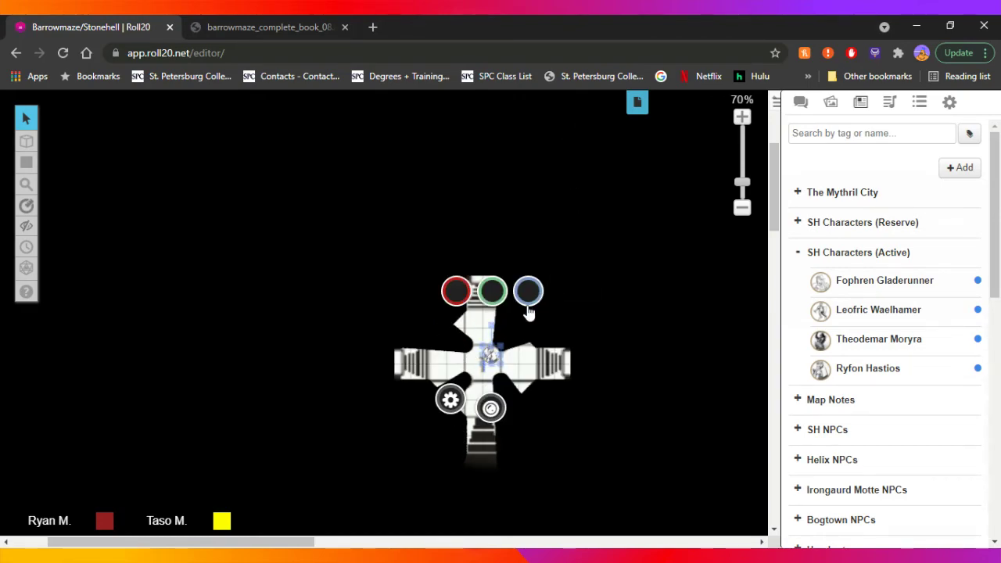
key("Escape")
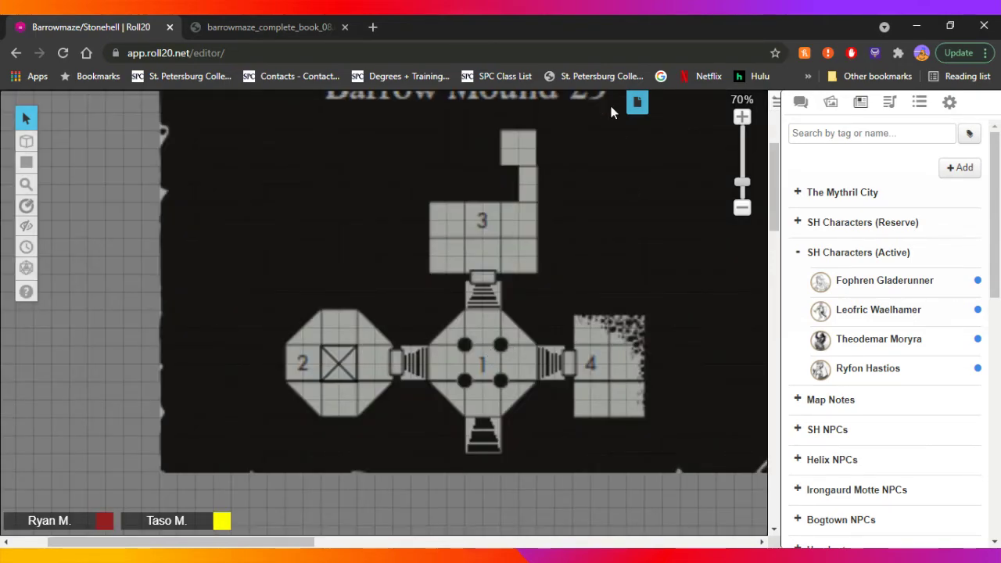
Open the Token Bank page, select its four character tokens together, and review the actions available for the group without applying any
left_click(637, 102)
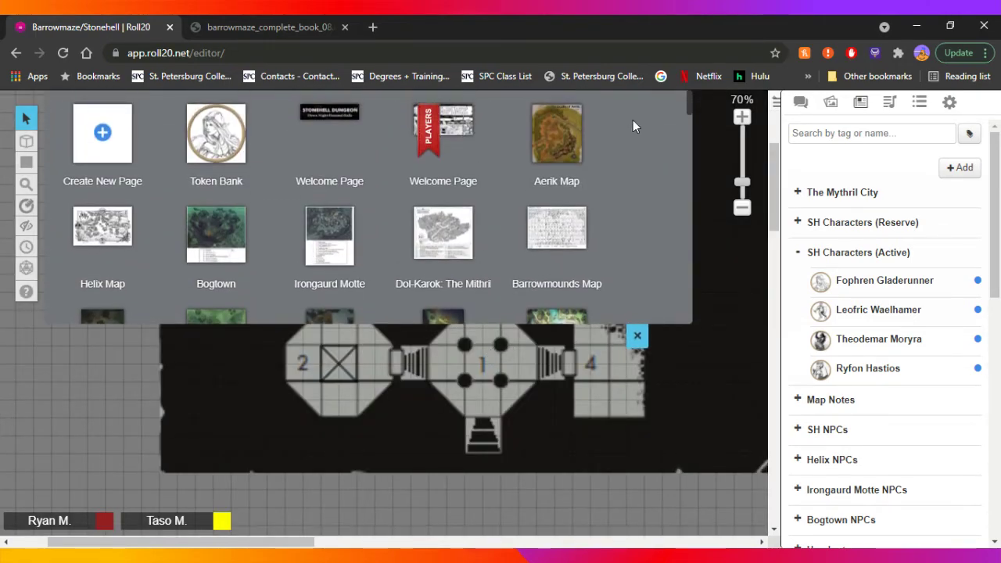
left_click(217, 140)
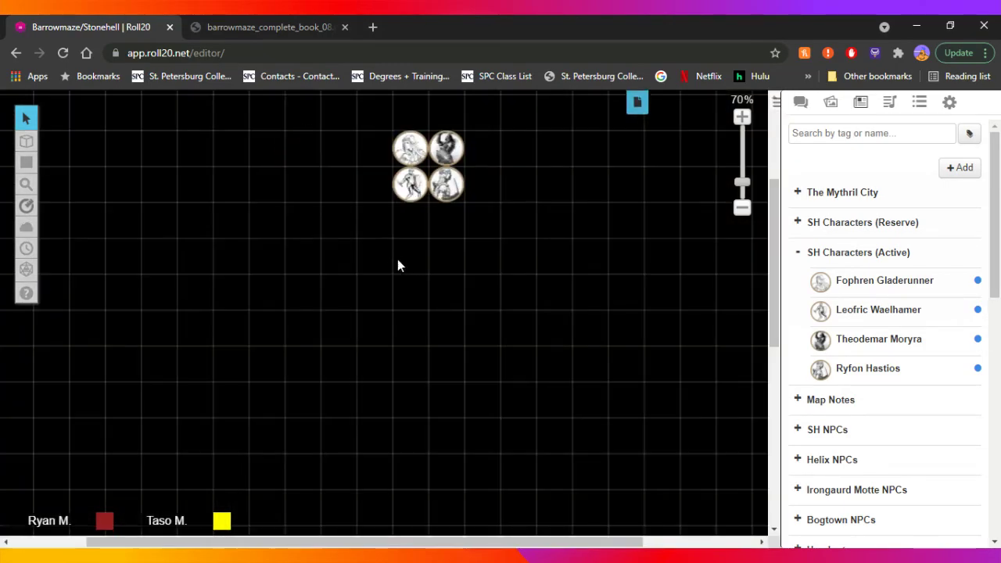
scroll(386, 242, "up", 3)
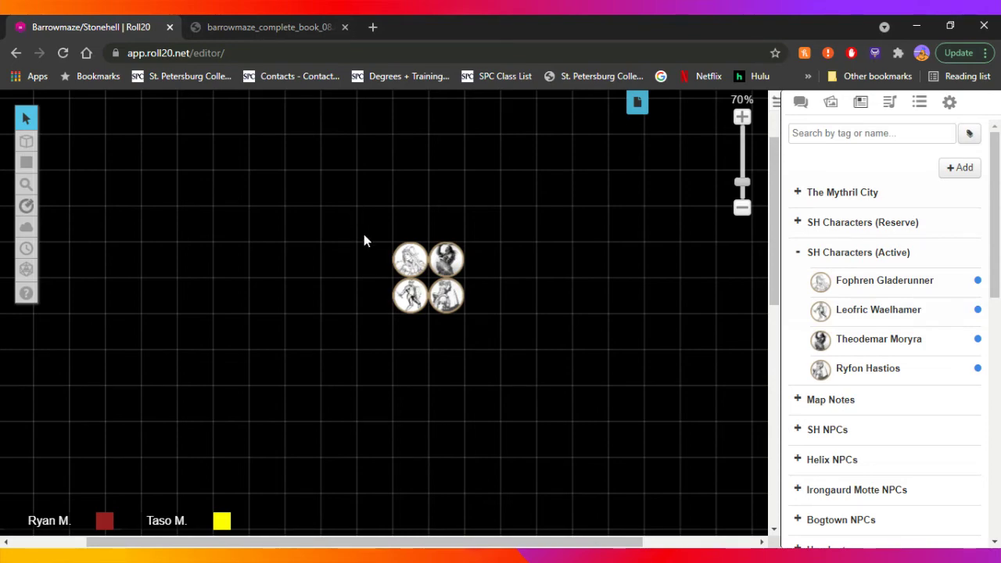
left_click_drag(362, 232, 547, 358)
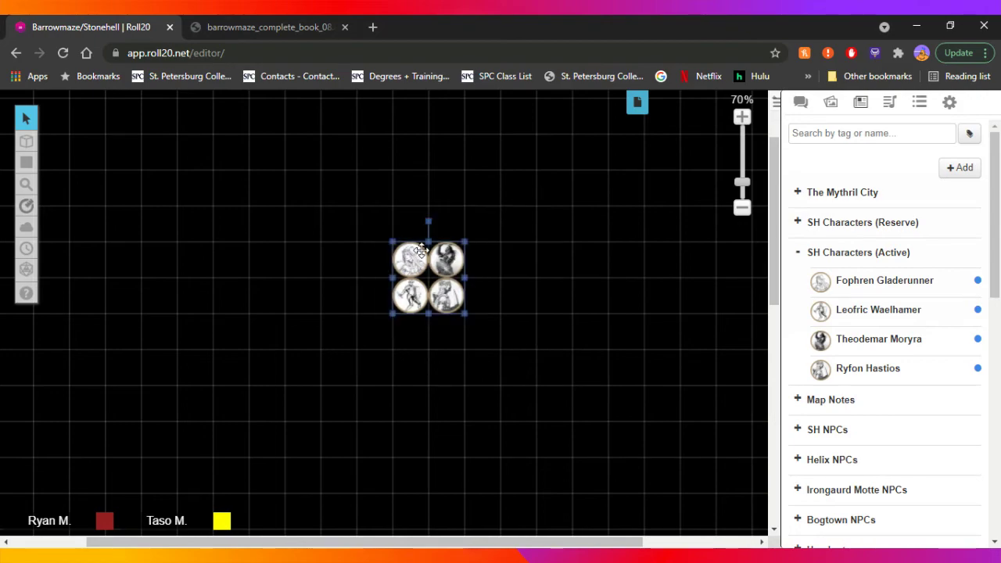
right_click(421, 250)
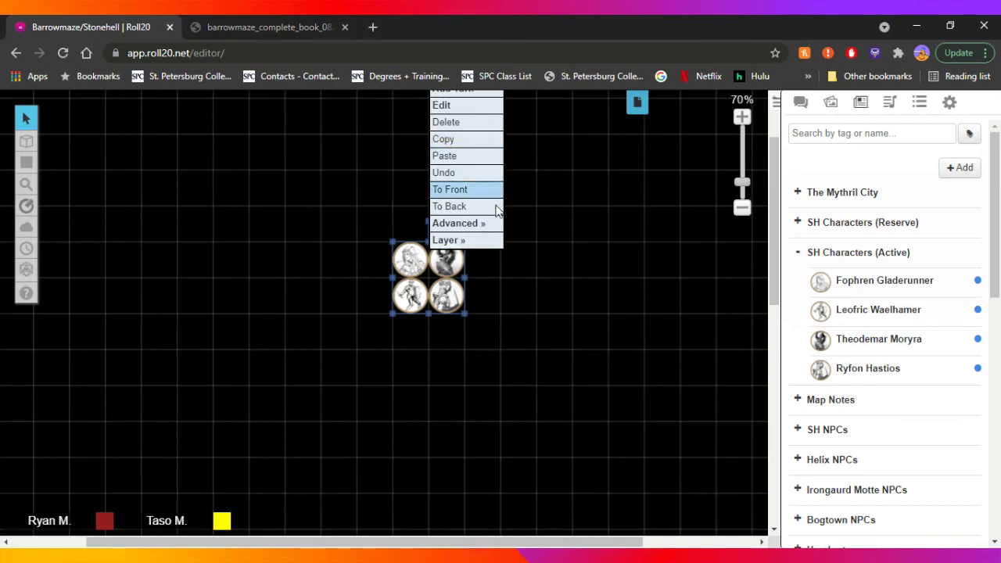
left_click(610, 317)
scroll(529, 387, "down", 1)
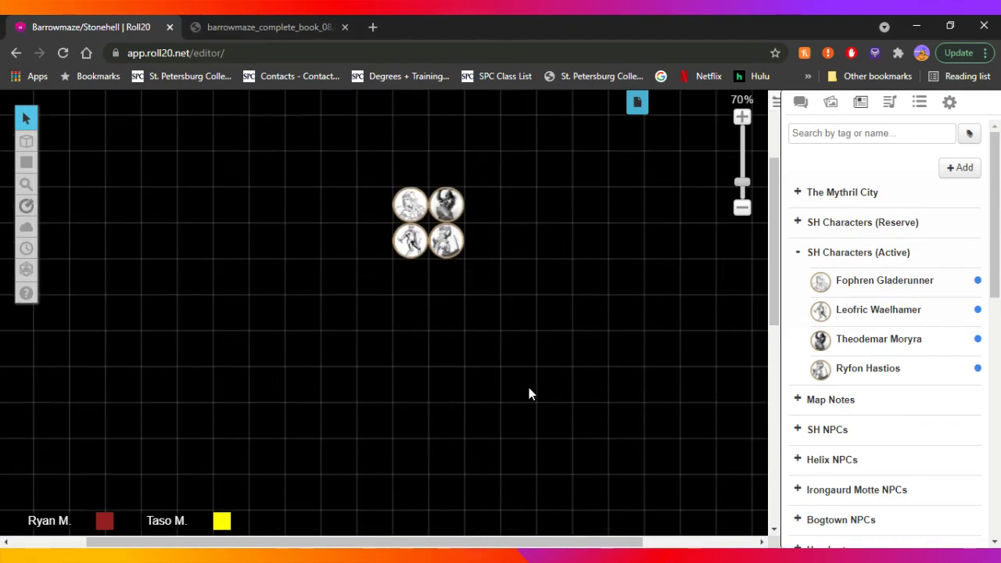
scroll(528, 387, "down", 2)
scroll(528, 385, "up", 2)
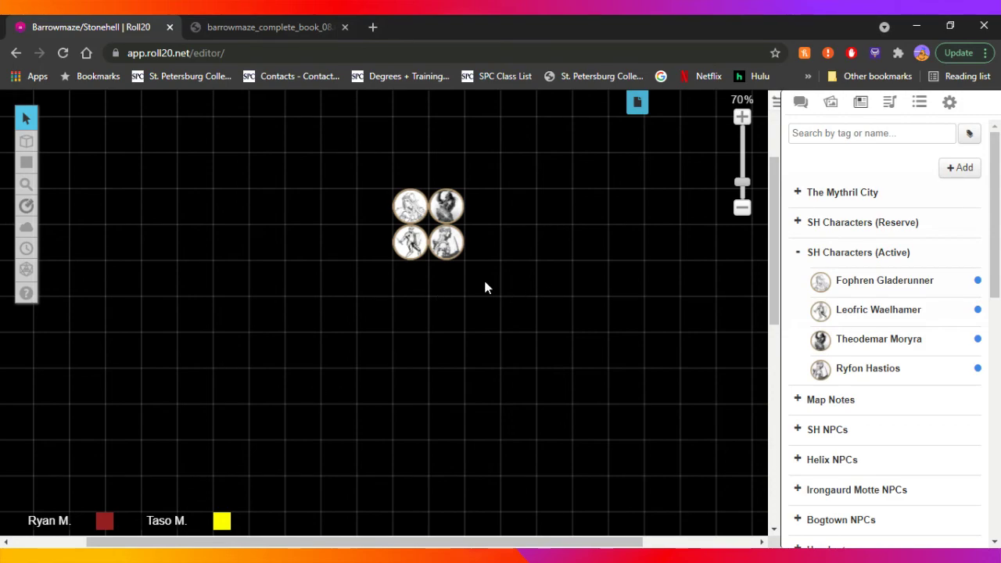
Switch to the Welcome Page marked with the Players ribbon and center its Barrowmaze title artwork in view
left_click(642, 106)
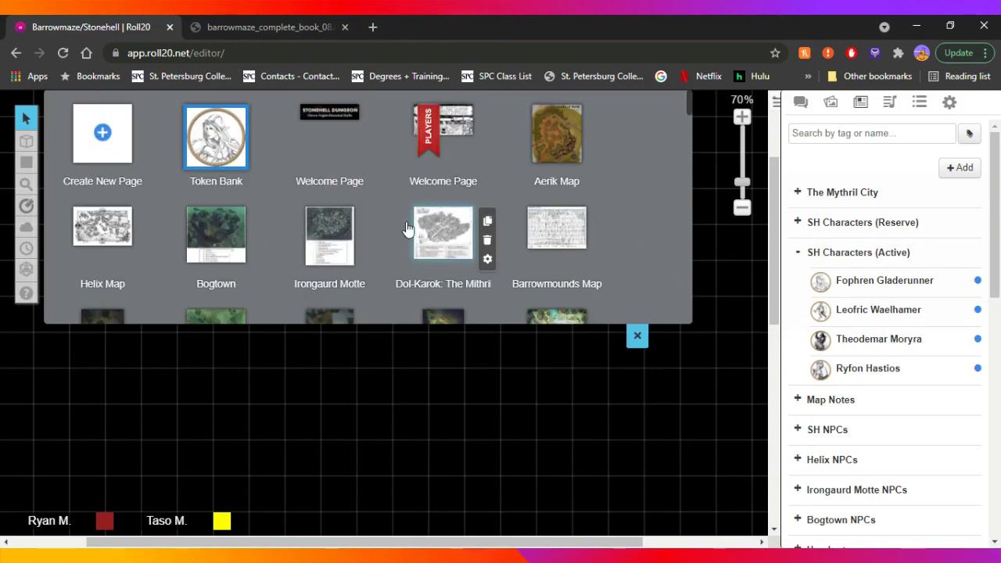
mouse_move(453, 165)
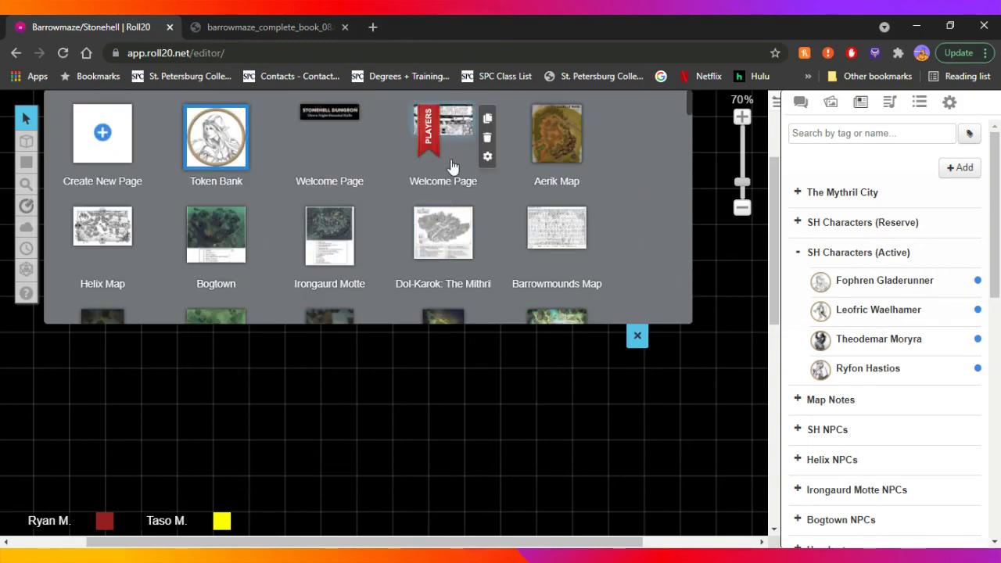
left_click(453, 121)
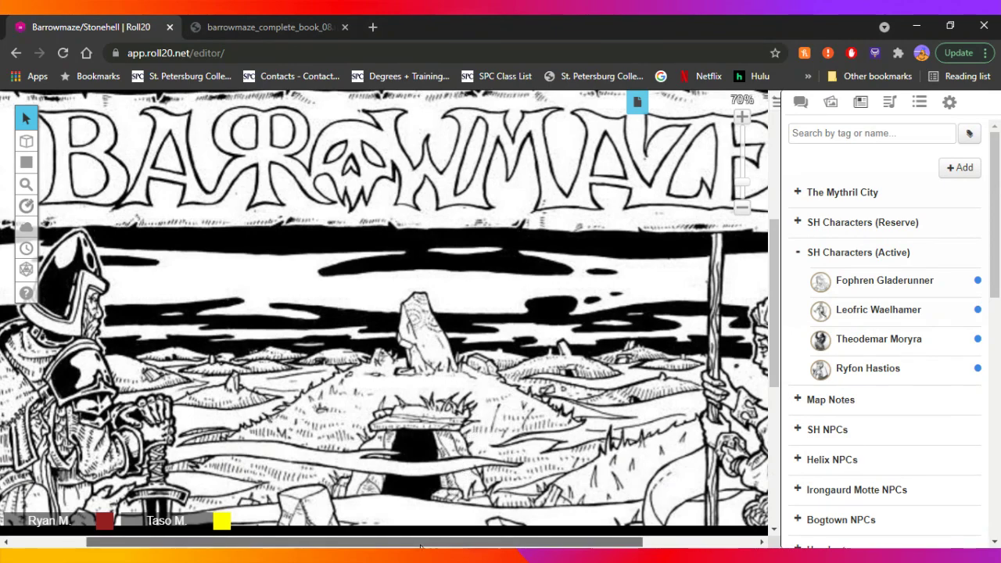
left_click_drag(420, 545, 434, 546)
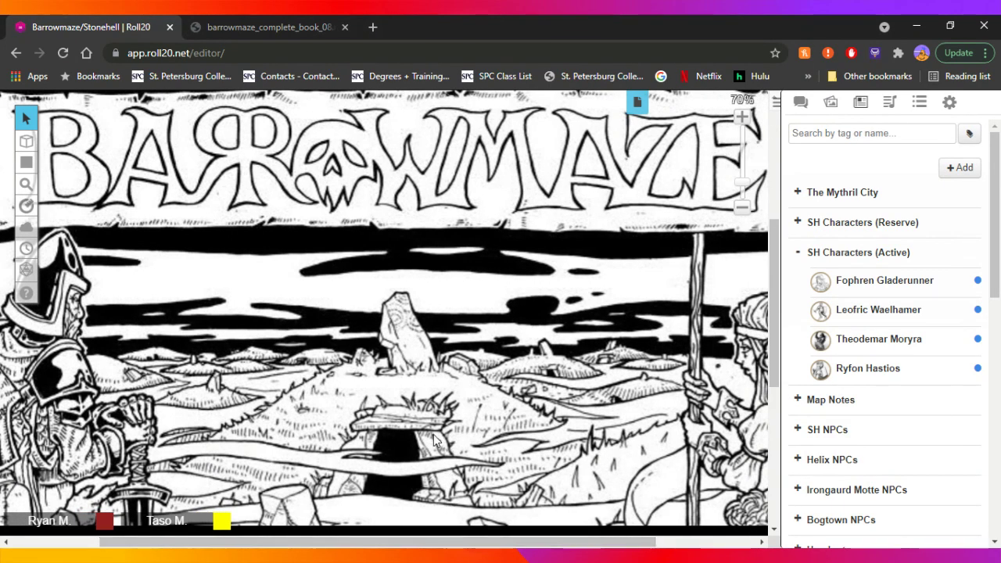